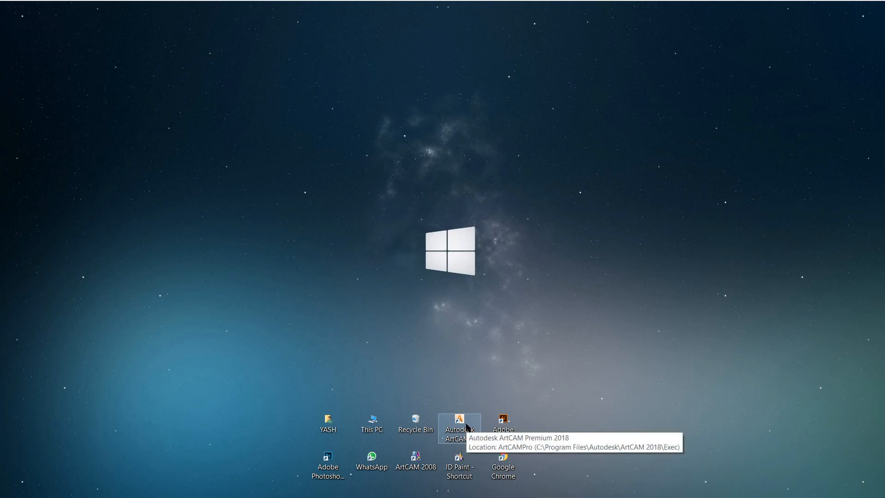
Step: Open Autodesk ArtCAM Premium 2018 and start a new model
{"action": "double_click", "coordinate": [466, 425]}
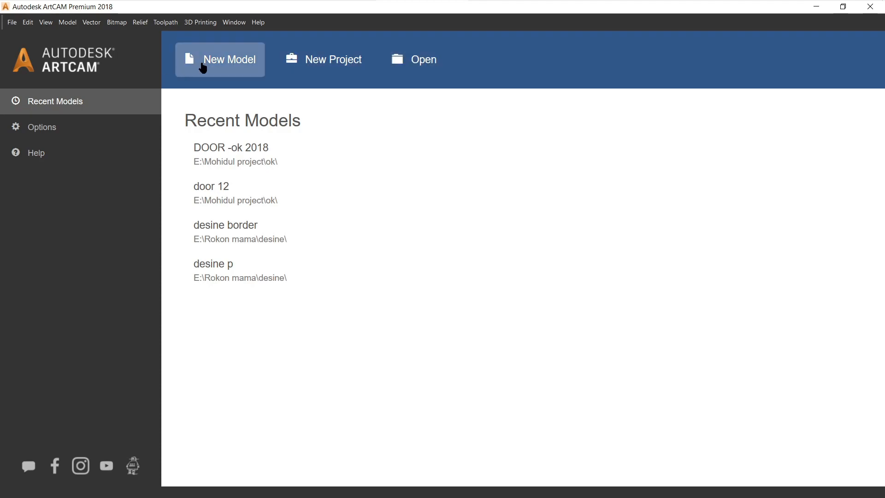
{"action": "left_click", "coordinate": [207, 69]}
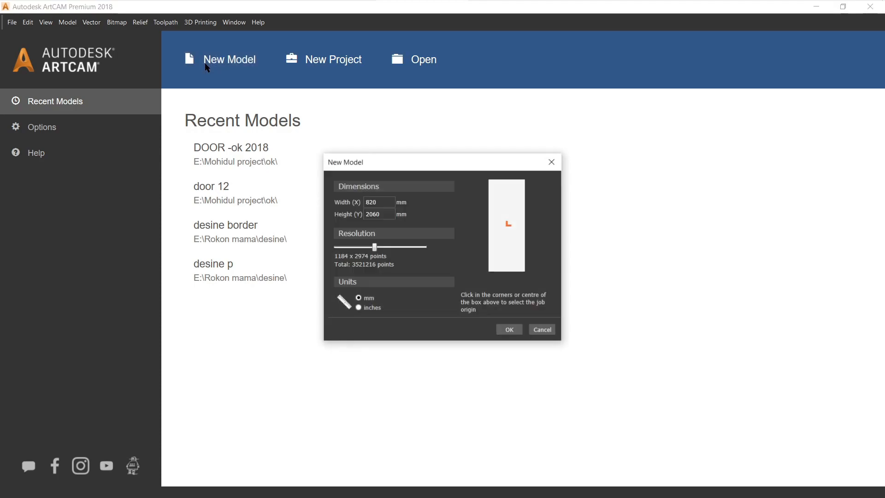
{"action": "left_click", "coordinate": [385, 203]}
{"action": "left_click_drag", "start_coordinate": [385, 202], "coordinate": [330, 209]}
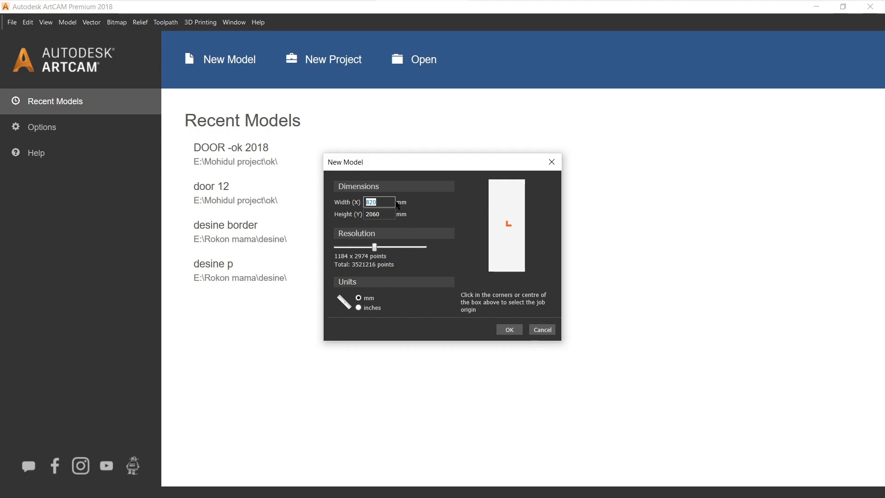
Step: Switch the new model's units to inches and back to millimetres
{"action": "left_click", "coordinate": [382, 213]}
{"action": "left_click", "coordinate": [358, 307]}
{"action": "left_click", "coordinate": [358, 298]}
{"action": "left_click", "coordinate": [359, 308]}
{"action": "left_click", "coordinate": [358, 297]}
{"action": "left_click", "coordinate": [359, 308]}
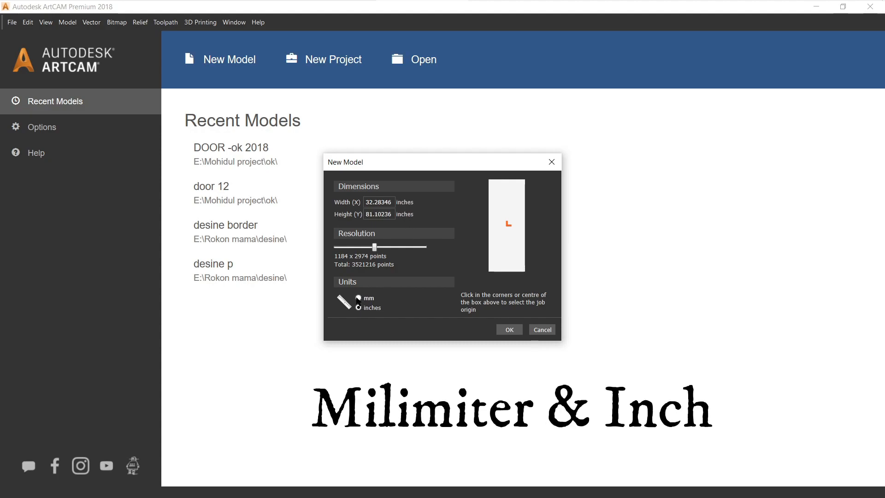
{"action": "left_click", "coordinate": [358, 297]}
Step: Set the new model's height to 1000 mm
{"action": "left_click", "coordinate": [380, 214]}
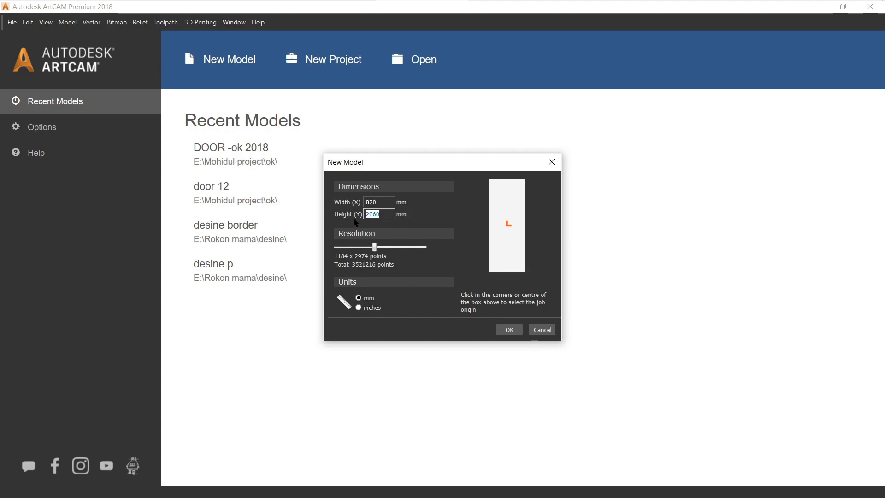
{"action": "type", "text": "100"}
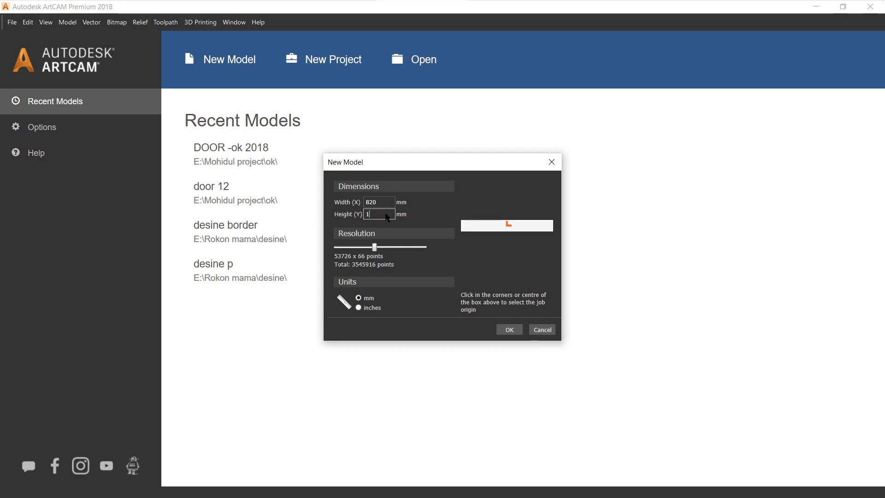
{"action": "left_click", "coordinate": [386, 202]}
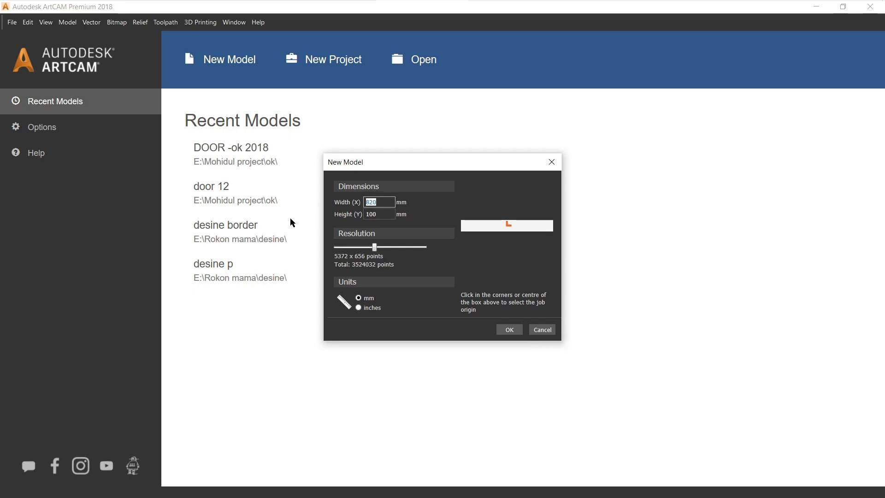
{"action": "left_click", "coordinate": [390, 211]}
{"action": "type", "text": "0"}
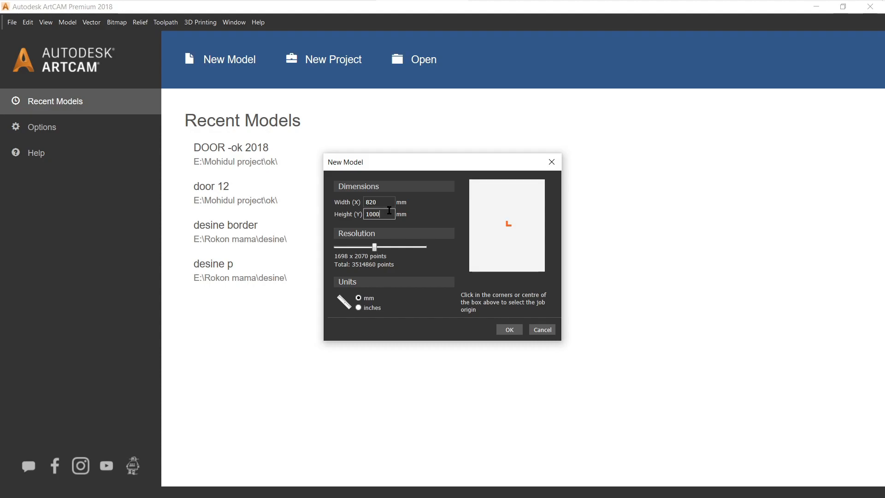
Step: Set the new model's width to 1000 mm and create the model
{"action": "left_click", "coordinate": [390, 199]}
{"action": "type", "text": "100"}
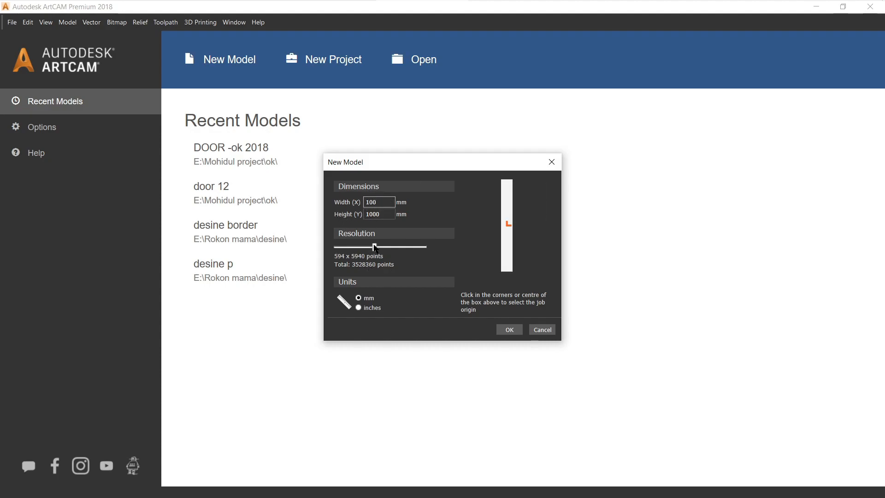
{"action": "mouse_move", "coordinate": [374, 248]}
{"action": "left_mouse_down"}
{"action": "mouse_move", "coordinate": [440, 259]}
{"action": "mouse_move", "coordinate": [247, 236]}
{"action": "mouse_move", "coordinate": [400, 251]}
{"action": "mouse_move", "coordinate": [377, 252]}
{"action": "left_mouse_up"}
{"action": "left_click", "coordinate": [386, 202]}
{"action": "type", "text": "0"}
{"action": "left_click", "coordinate": [508, 328]}
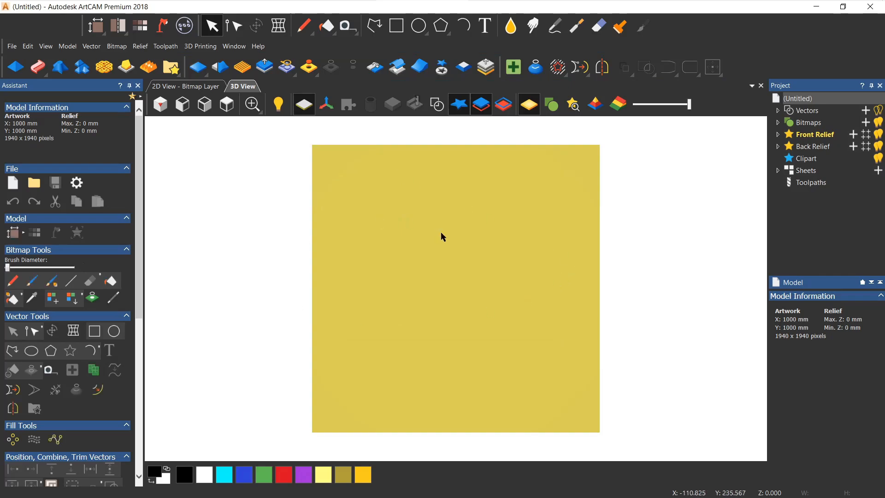
Step: Switch the model to the 2D view and fit the whole square artwork area comfortably in sight
{"action": "left_click", "coordinate": [187, 86]}
{"action": "scroll", "coordinate": [456, 276], "scroll_direction": "down", "scroll_amount": 3}
{"action": "scroll", "coordinate": [460, 286], "scroll_direction": "up", "scroll_amount": 2}
{"action": "scroll", "coordinate": [452, 290], "scroll_direction": "down", "scroll_amount": 1}
{"action": "scroll", "coordinate": [462, 308], "scroll_direction": "down", "scroll_amount": 1}
{"action": "scroll", "coordinate": [356, 222], "scroll_direction": "up", "scroll_amount": 1}
{"action": "scroll", "coordinate": [395, 217], "scroll_direction": "up", "scroll_amount": 2}
{"action": "scroll", "coordinate": [447, 272], "scroll_direction": "down", "scroll_amount": 2}
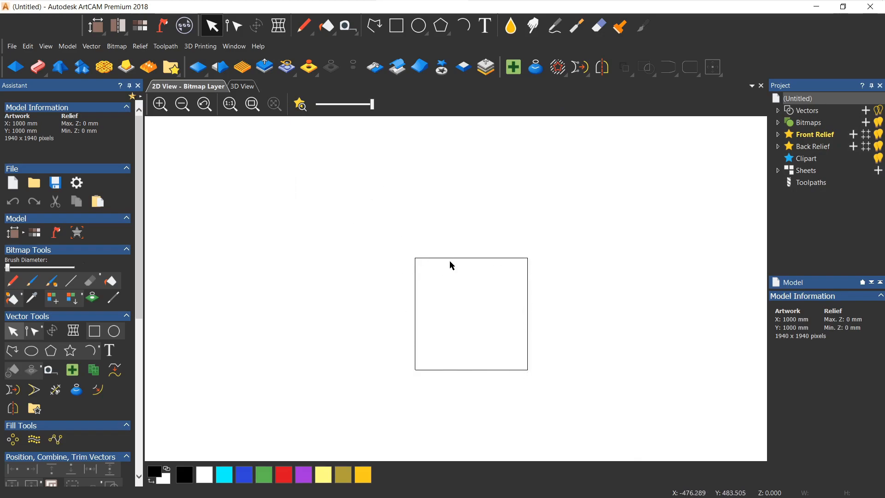
{"action": "scroll", "coordinate": [440, 297], "scroll_direction": "up", "scroll_amount": 1}
{"action": "scroll", "coordinate": [454, 298], "scroll_direction": "down", "scroll_amount": 1}
{"action": "scroll", "coordinate": [461, 300], "scroll_direction": "up", "scroll_amount": 1}
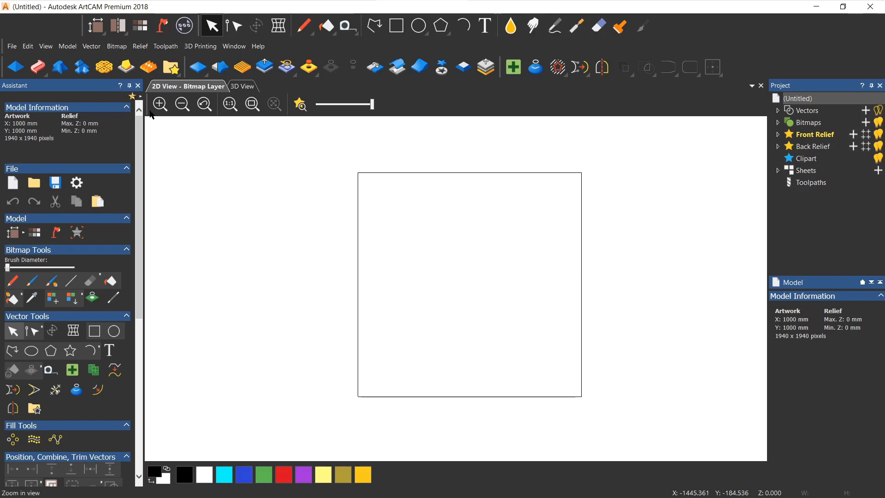
Step: Look through the available bitmap, vector, fill, positioning and relief tools and the window layout options
{"action": "scroll", "coordinate": [60, 315], "scroll_direction": "down", "scroll_amount": 5}
{"action": "scroll", "coordinate": [69, 317], "scroll_direction": "up", "scroll_amount": 5}
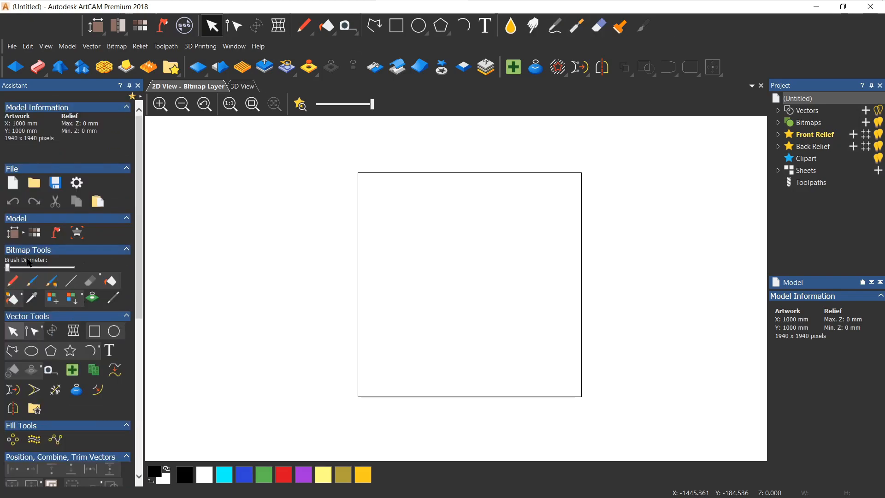
{"action": "scroll", "coordinate": [73, 230], "scroll_direction": "down", "scroll_amount": 5}
{"action": "scroll", "coordinate": [73, 230], "scroll_direction": "up", "scroll_amount": 5}
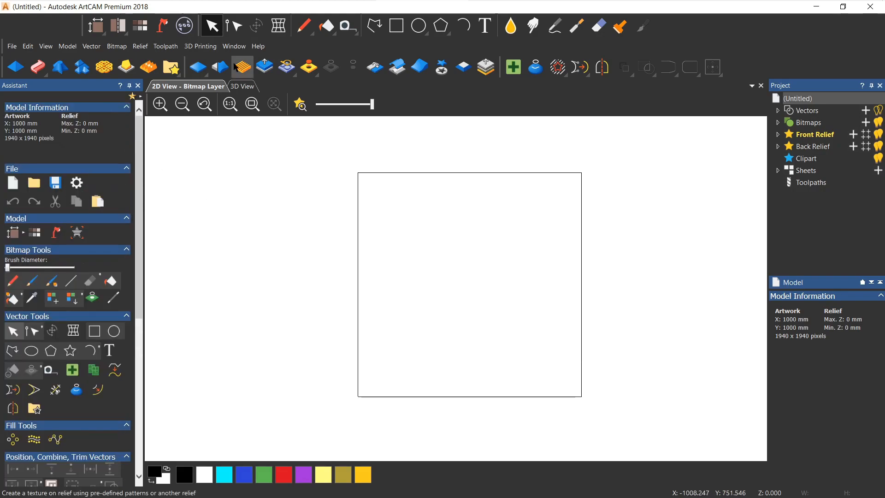
{"action": "left_click", "coordinate": [234, 46]}
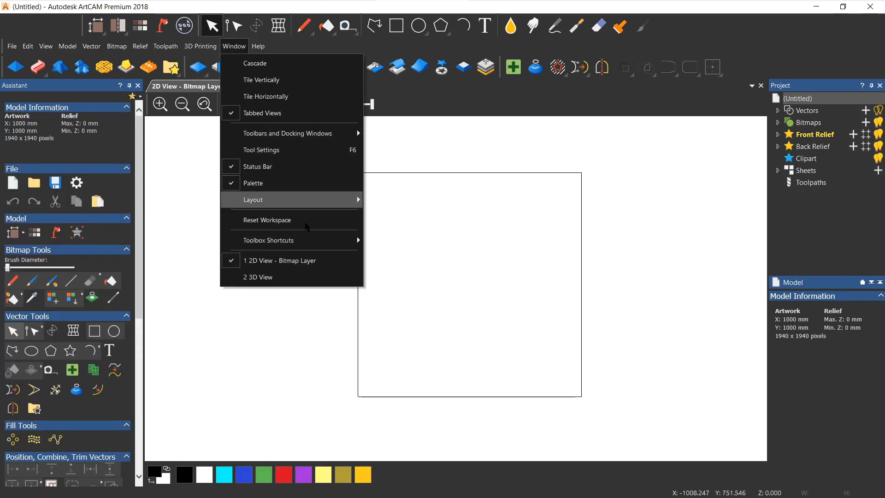
{"action": "left_click", "coordinate": [457, 243]}
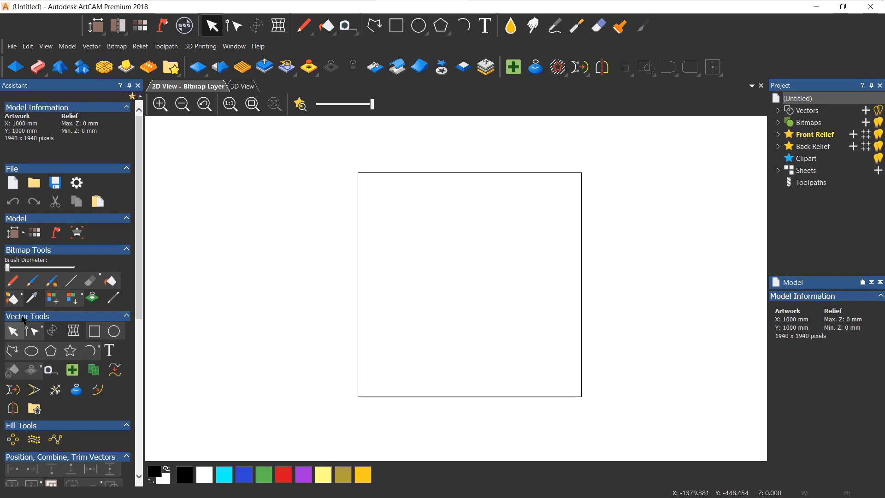
{"action": "scroll", "coordinate": [43, 321], "scroll_direction": "down", "scroll_amount": 3}
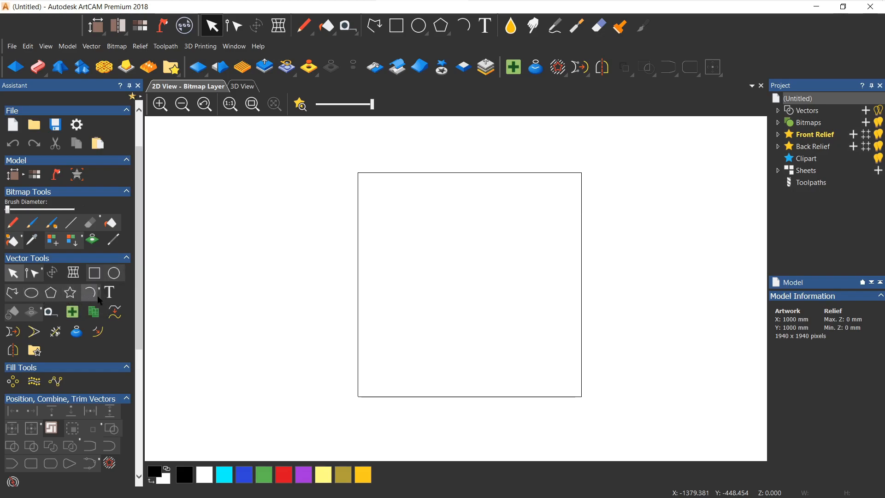
{"action": "scroll", "coordinate": [65, 274], "scroll_direction": "down", "scroll_amount": 3}
{"action": "scroll", "coordinate": [46, 269], "scroll_direction": "up", "scroll_amount": 3}
{"action": "scroll", "coordinate": [28, 264], "scroll_direction": "down", "scroll_amount": 1}
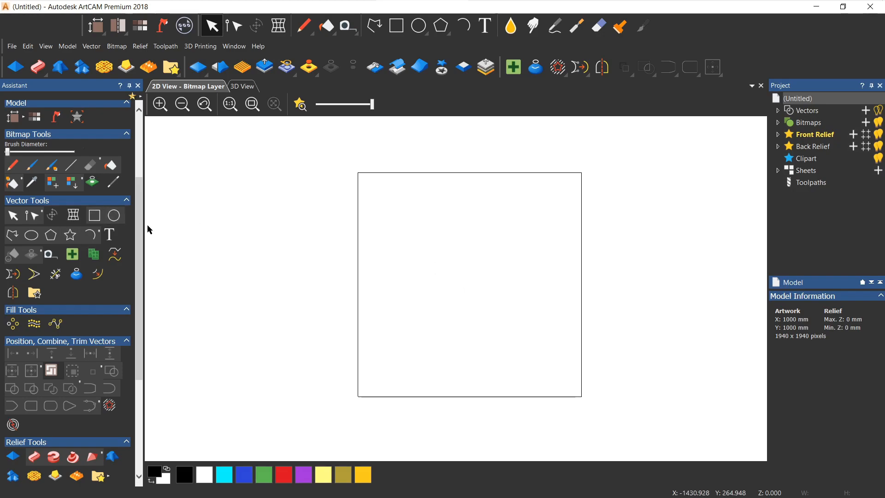
Step: Draw a rectangle vector about 569 mm wide and 482 mm high near the middle of the model
{"action": "left_click", "coordinate": [96, 224]}
{"action": "left_click_drag", "start_coordinate": [404, 224], "coordinate": [531, 332]}
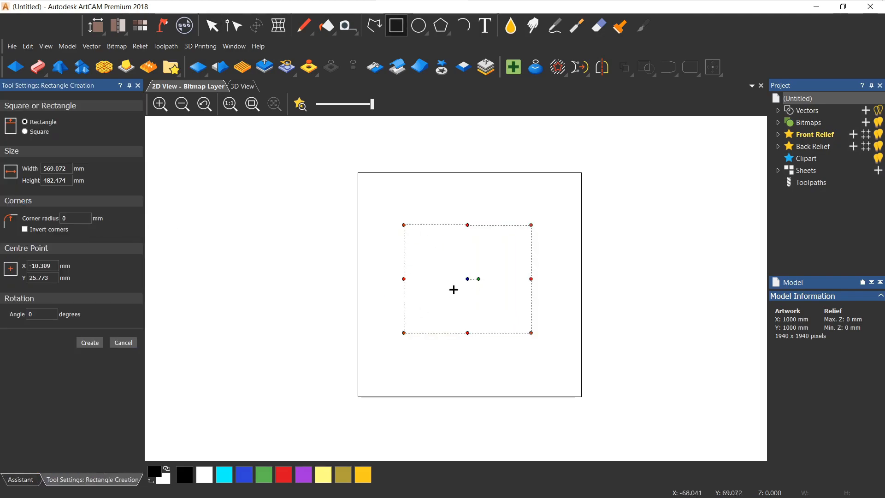
{"action": "key", "text": "Return"}
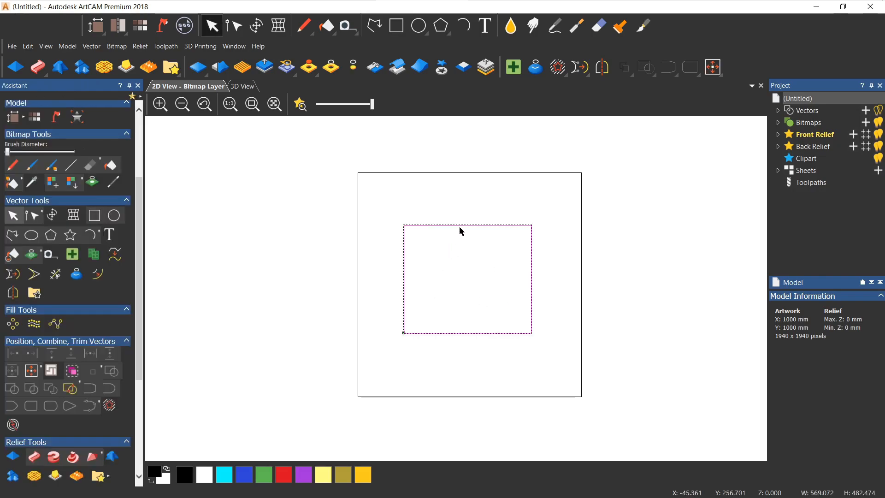
Step: Select the rectangle and move it around within the model, leaving it slightly lower than where it was drawn
{"action": "left_click", "coordinate": [439, 237]}
{"action": "left_click", "coordinate": [413, 231]}
{"action": "left_click", "coordinate": [441, 239]}
{"action": "left_click", "coordinate": [440, 225]}
{"action": "left_click", "coordinate": [434, 235]}
{"action": "left_click", "coordinate": [433, 225]}
{"action": "left_click", "coordinate": [408, 219]}
{"action": "left_click", "coordinate": [438, 226]}
{"action": "left_click_drag", "start_coordinate": [418, 225], "coordinate": [415, 171]}
{"action": "left_click", "coordinate": [465, 219]}
{"action": "left_click", "coordinate": [408, 170]}
{"action": "left_click_drag", "start_coordinate": [400, 230], "coordinate": [401, 294]}
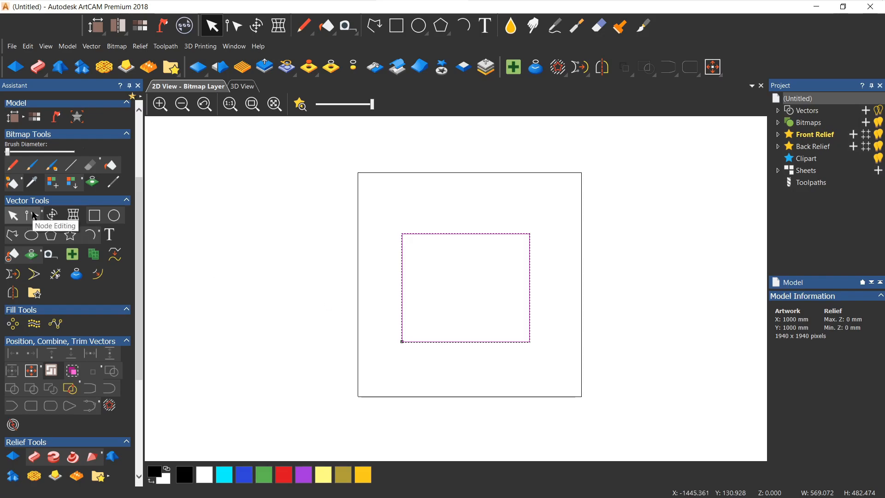
Step: Reshape the rectangle into an irregular polygon with Node Editing by relocating its corner nodes and pulling out virtual mid-points
{"action": "left_click", "coordinate": [32, 212]}
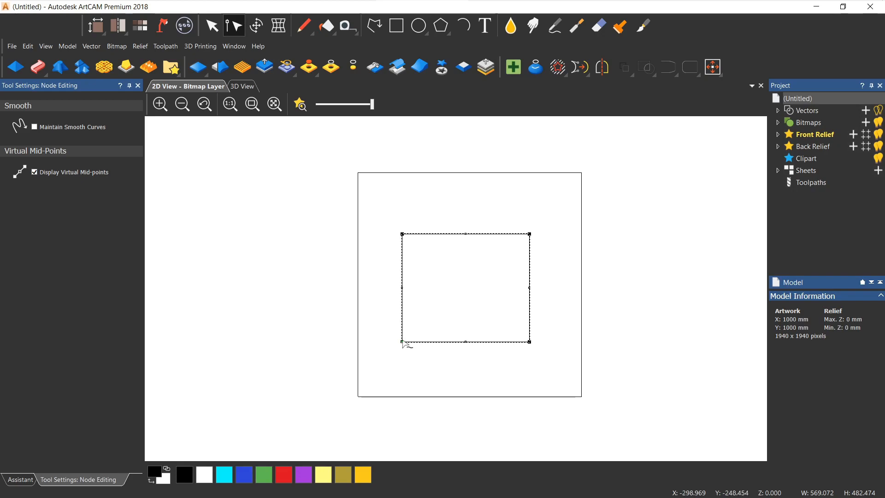
{"action": "scroll", "coordinate": [405, 241], "scroll_direction": "up", "scroll_amount": 3}
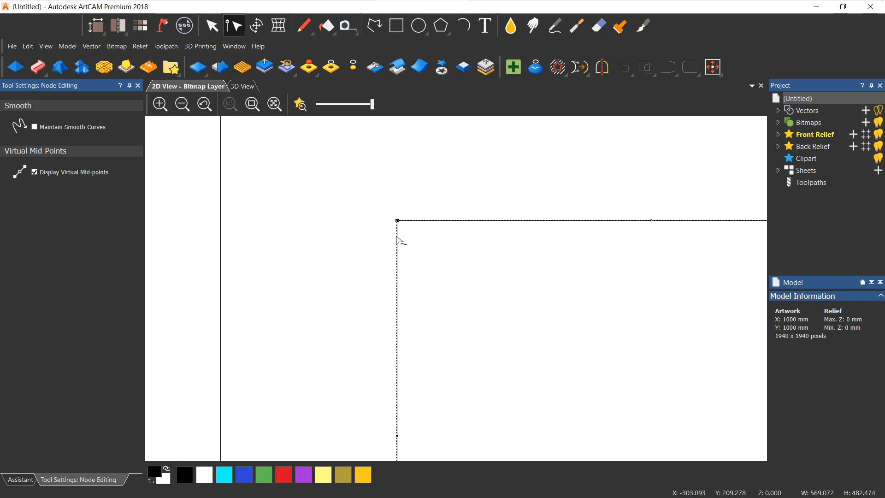
{"action": "scroll", "coordinate": [460, 272], "scroll_direction": "down", "scroll_amount": 6}
{"action": "scroll", "coordinate": [457, 296], "scroll_direction": "up", "scroll_amount": 5}
{"action": "left_click_drag", "start_coordinate": [469, 277], "coordinate": [555, 356]}
{"action": "left_click_drag", "start_coordinate": [594, 272], "coordinate": [452, 237]}
{"action": "left_click_drag", "start_coordinate": [594, 380], "coordinate": [638, 288]}
{"action": "left_click_drag", "start_coordinate": [555, 356], "coordinate": [433, 328]}
{"action": "left_click_drag", "start_coordinate": [552, 333], "coordinate": [568, 421]}
{"action": "left_click_drag", "start_coordinate": [449, 353], "coordinate": [404, 374]}
{"action": "left_click_drag", "start_coordinate": [545, 262], "coordinate": [592, 193]}
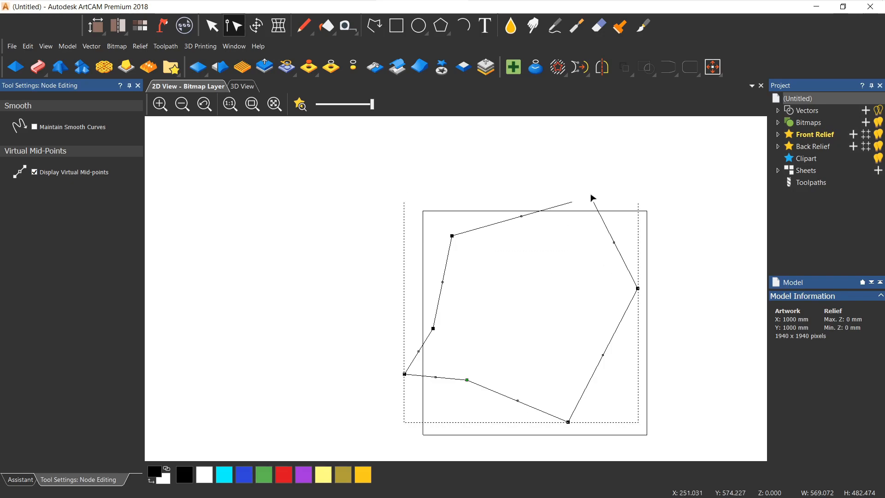
{"action": "left_click", "coordinate": [549, 289]}
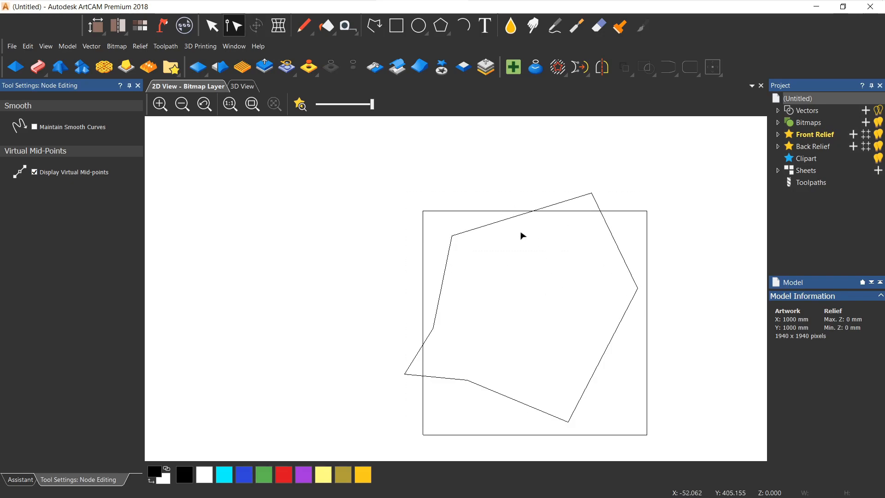
{"action": "key", "text": "Escape"}
Step: Pull virtual mid-points outward on the polygon's top, right and left edges to add three more corners
{"action": "left_click", "coordinate": [496, 224]}
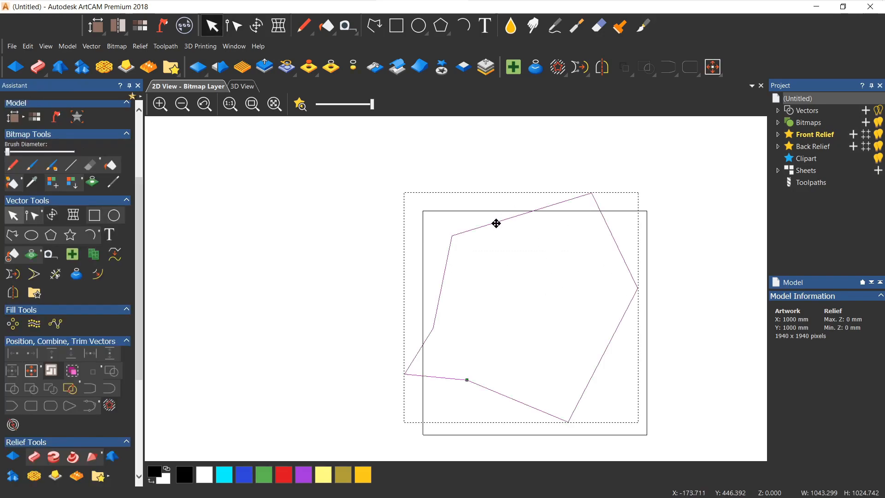
{"action": "left_click", "coordinate": [516, 221]}
{"action": "left_click_drag", "start_coordinate": [521, 214], "coordinate": [443, 151]}
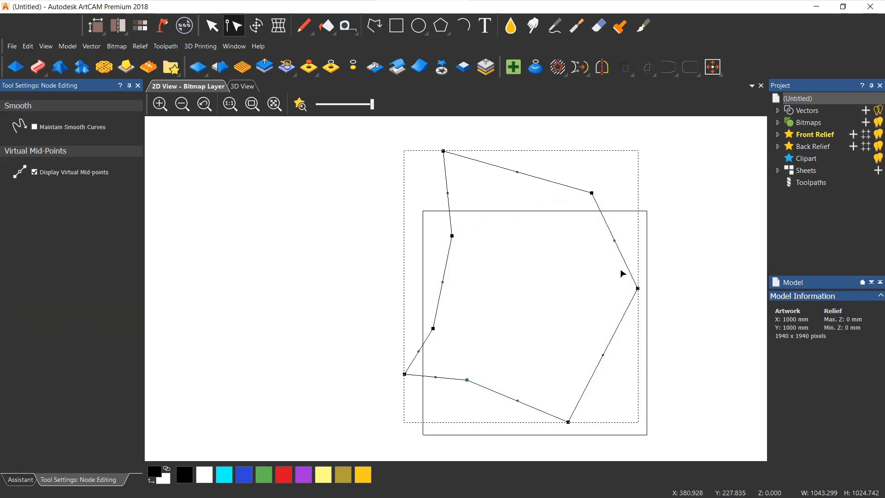
{"action": "left_click_drag", "start_coordinate": [614, 239], "coordinate": [677, 228]}
{"action": "left_click_drag", "start_coordinate": [442, 280], "coordinate": [384, 290]}
{"action": "left_click", "coordinate": [363, 329]}
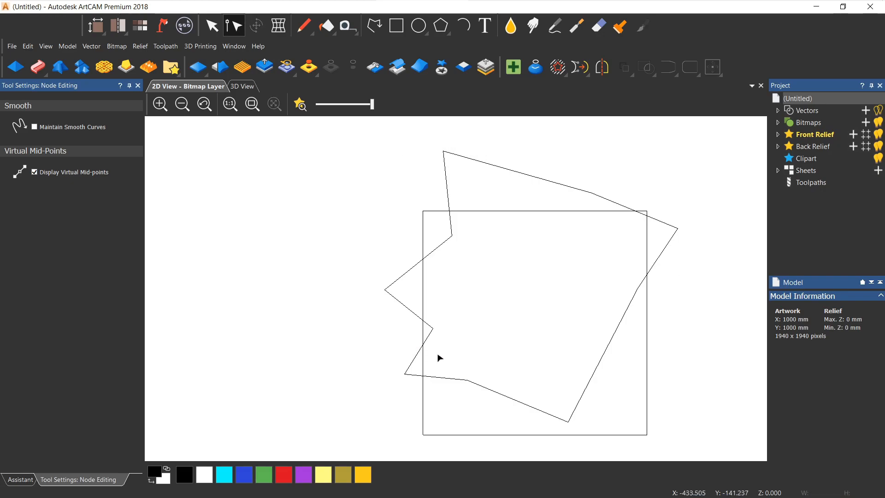
{"action": "key", "text": "Escape"}
Step: Select the reshaped polygon and delete it
{"action": "scroll", "coordinate": [491, 339], "scroll_direction": "down", "scroll_amount": 2}
{"action": "left_click", "coordinate": [499, 299]}
{"action": "left_click", "coordinate": [502, 303]}
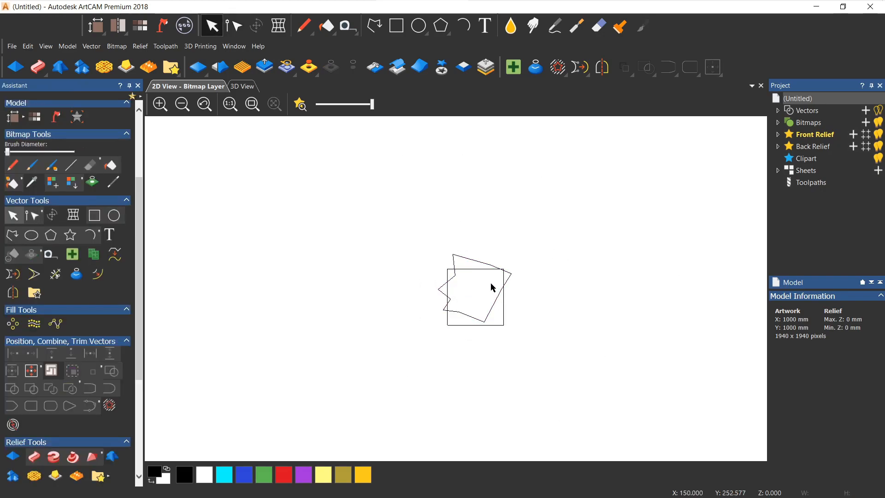
{"action": "left_click", "coordinate": [480, 261]}
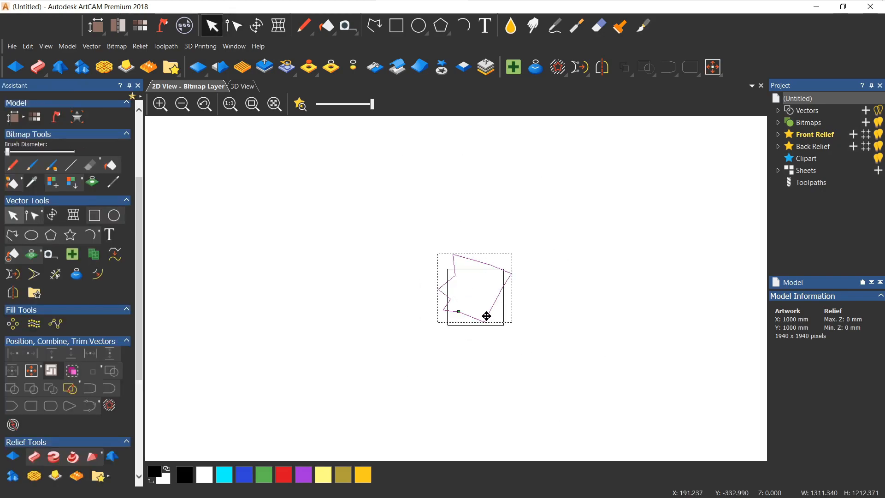
{"action": "scroll", "coordinate": [479, 299], "scroll_direction": "up", "scroll_amount": 2}
{"action": "scroll", "coordinate": [477, 298], "scroll_direction": "down", "scroll_amount": 3}
{"action": "scroll", "coordinate": [460, 297], "scroll_direction": "up", "scroll_amount": 2}
{"action": "key", "text": "Delete"}
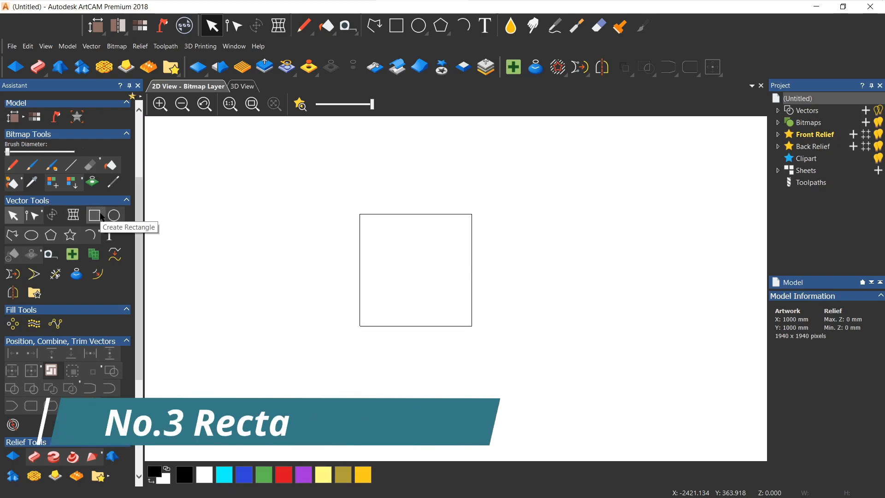
Step: Draw a rectangle about 102 mm wide and 87 mm high near the model's upper-left corner
{"action": "left_click", "coordinate": [97, 217]}
{"action": "scroll", "coordinate": [410, 245], "scroll_direction": "up", "scroll_amount": 3}
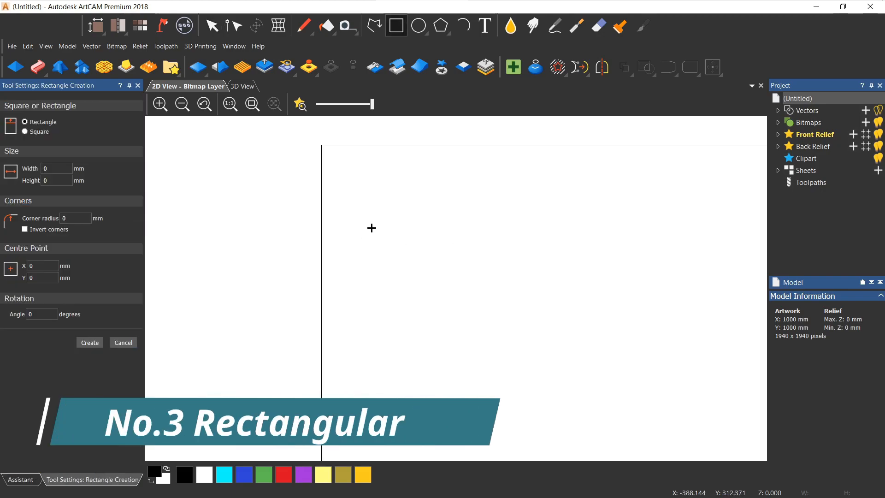
{"action": "left_click_drag", "start_coordinate": [379, 211], "coordinate": [470, 289]}
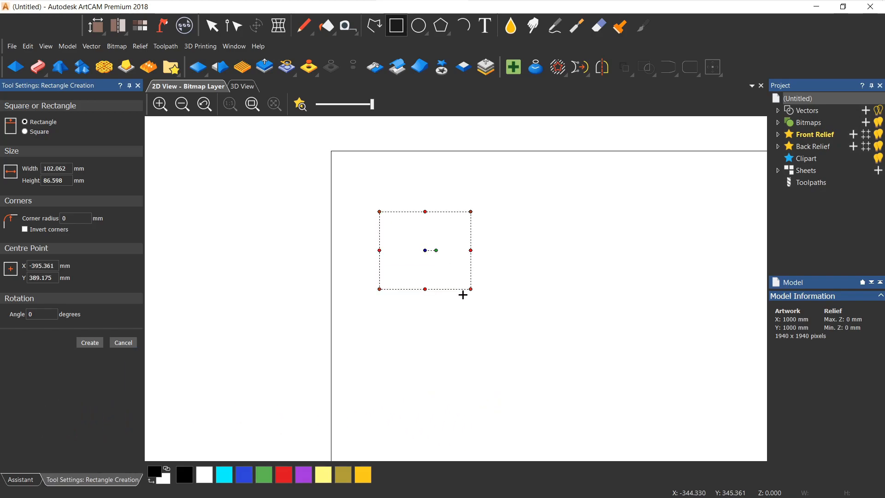
Step: Change the new shape to Square and back to Rectangle, and set its height to 222 mm
{"action": "left_click", "coordinate": [25, 132]}
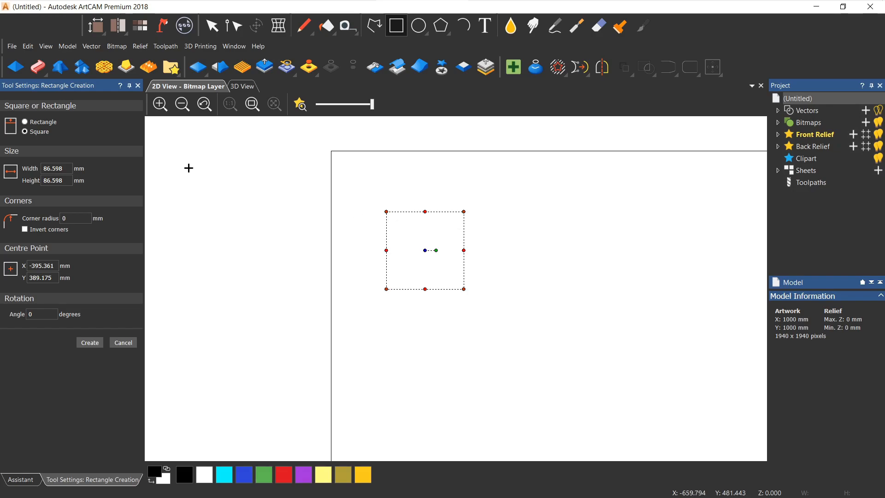
{"action": "left_click", "coordinate": [24, 122]}
{"action": "double_click", "coordinate": [54, 180]}
{"action": "type", "text": "0222"}
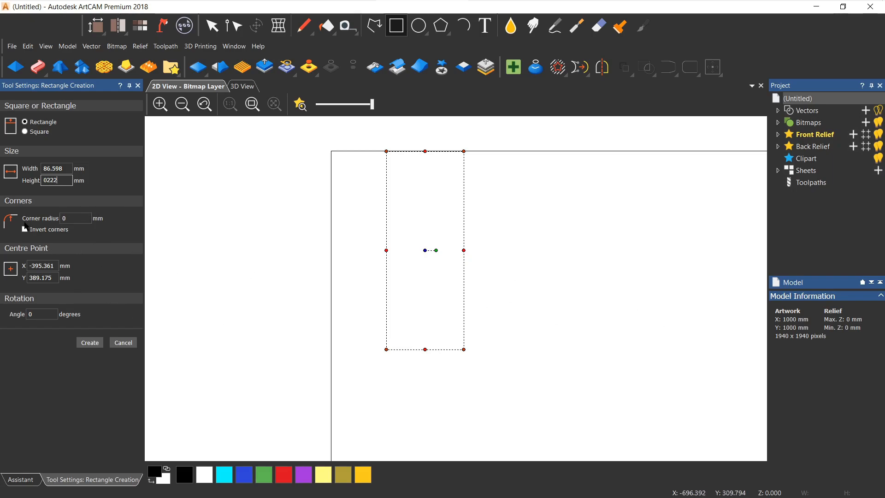
Step: Set the rectangle's corner radius to 10 mm
{"action": "double_click", "coordinate": [67, 218]}
{"action": "type", "text": "10"}
{"action": "scroll", "coordinate": [383, 170], "scroll_direction": "up", "scroll_amount": 3}
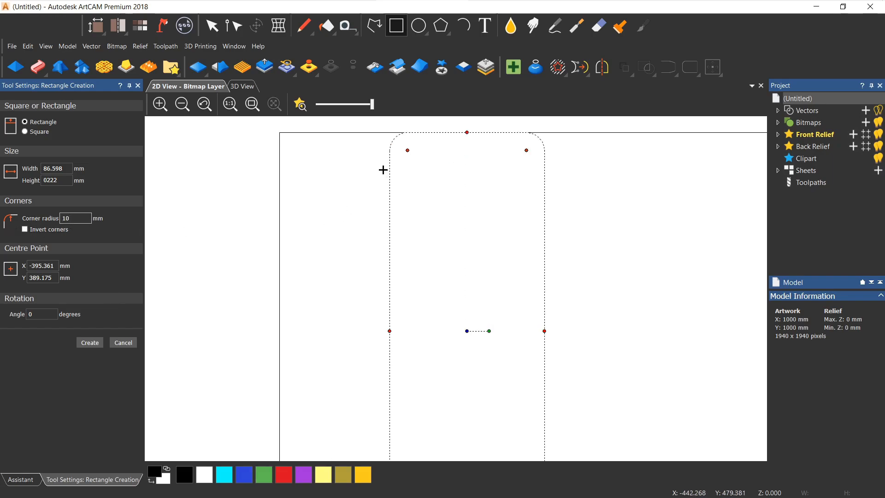
{"action": "scroll", "coordinate": [398, 156], "scroll_direction": "down", "scroll_amount": 2}
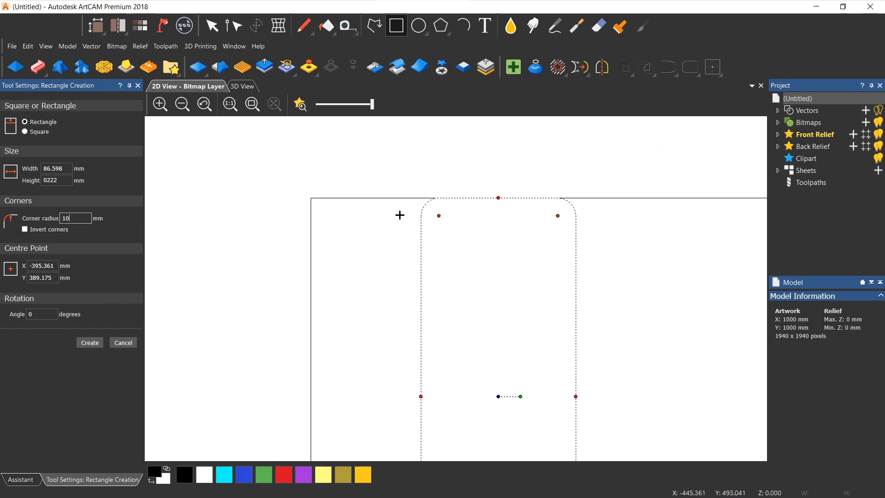
Step: Turn inverted corners on and back off for the rectangle, and set its corner radius to 20 mm
{"action": "left_click", "coordinate": [24, 229]}
{"action": "left_click", "coordinate": [25, 229]}
{"action": "type", "text": "20"}
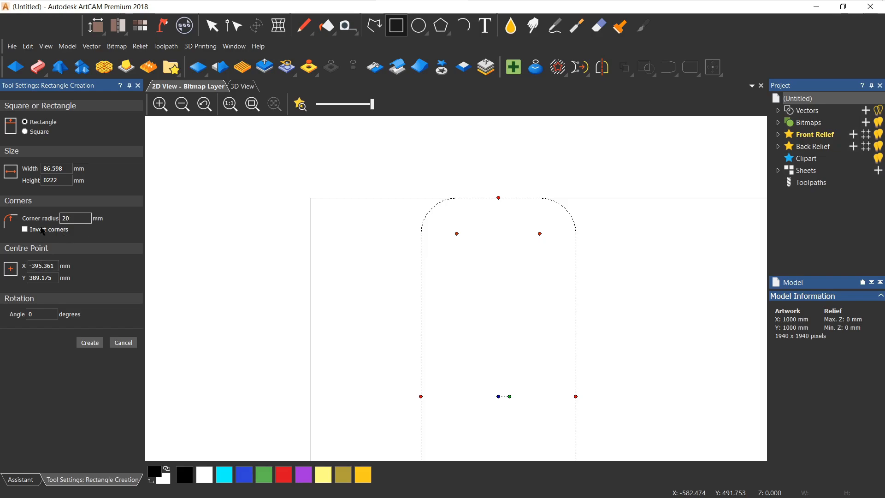
{"action": "scroll", "coordinate": [496, 239], "scroll_direction": "down", "scroll_amount": 1}
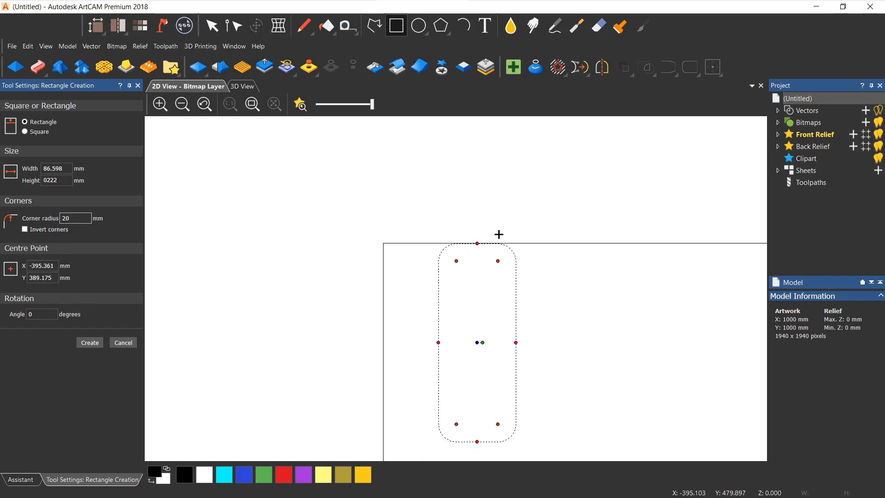
Step: Rotate the rounded rectangle by 45 degrees and create it
{"action": "left_click", "coordinate": [43, 314]}
{"action": "type", "text": "45"}
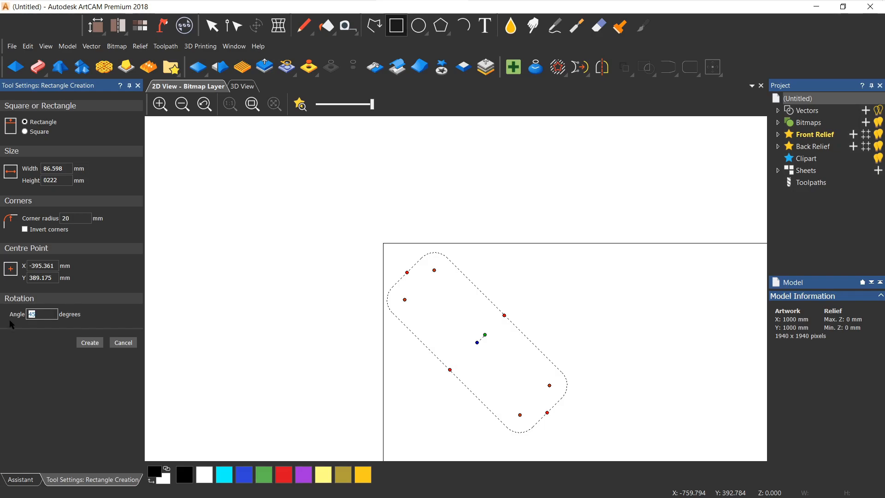
{"action": "left_click", "coordinate": [90, 344]}
{"action": "scroll", "coordinate": [479, 328], "scroll_direction": "down", "scroll_amount": 2}
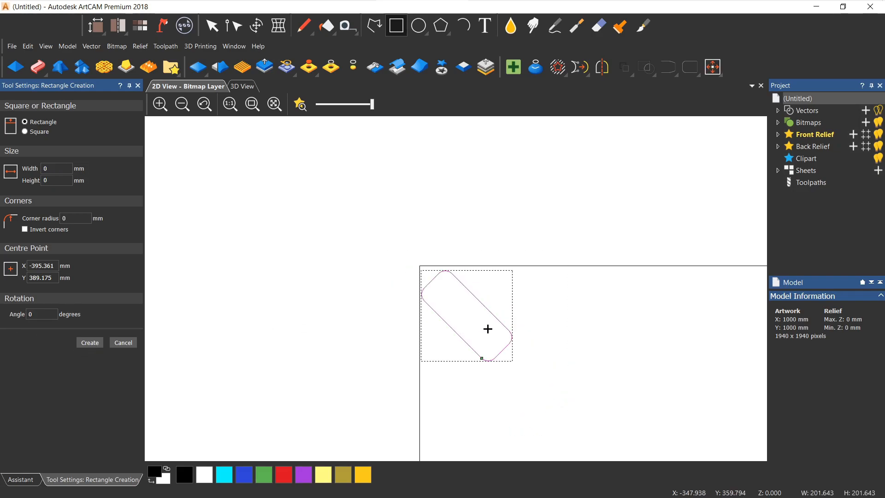
Step: Move the rotated rectangle slightly up and left against the model's upper-left corner, and deselect it
{"action": "key", "text": "Escape"}
{"action": "mouse_move", "coordinate": [477, 308]}
{"action": "left_mouse_down"}
{"action": "mouse_move", "coordinate": [647, 345]}
{"action": "mouse_move", "coordinate": [482, 300]}
{"action": "left_mouse_up"}
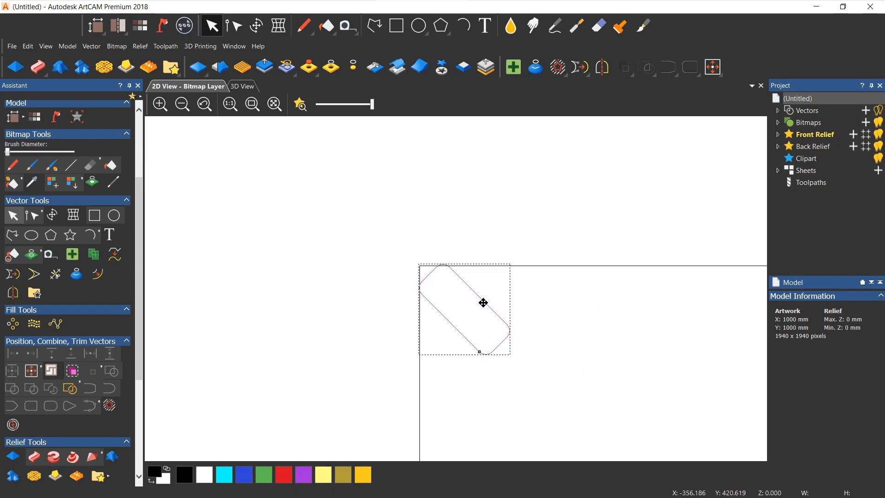
{"action": "left_click", "coordinate": [364, 337]}
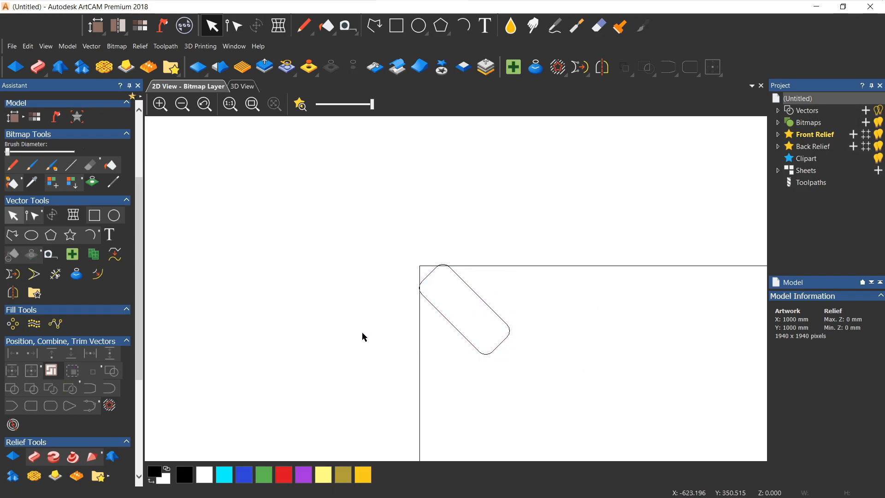
Step: Draw a circle about 198 mm in diameter to the right of the rotated rectangle
{"action": "left_click", "coordinate": [113, 214]}
{"action": "left_click_drag", "start_coordinate": [563, 312], "coordinate": [599, 338]}
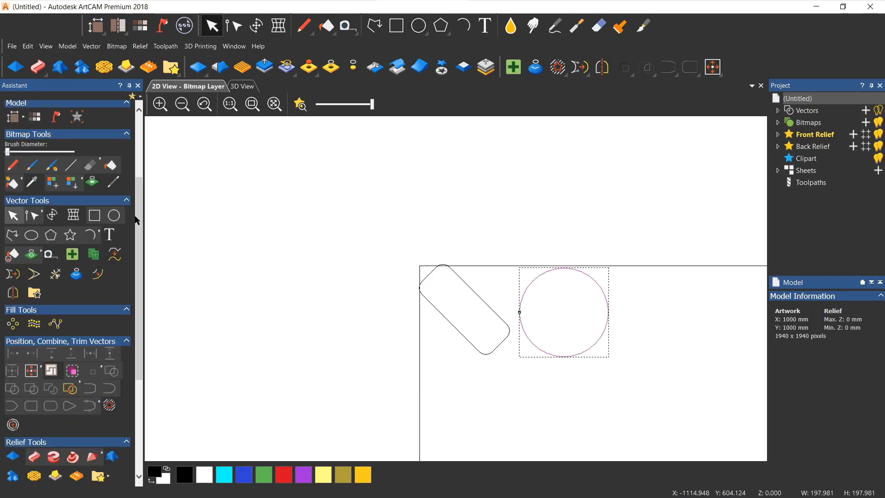
Step: Draw a horizontal polyline about 428 mm long to the right of the circle, near the model's upper edge
{"action": "left_click", "coordinate": [12, 234]}
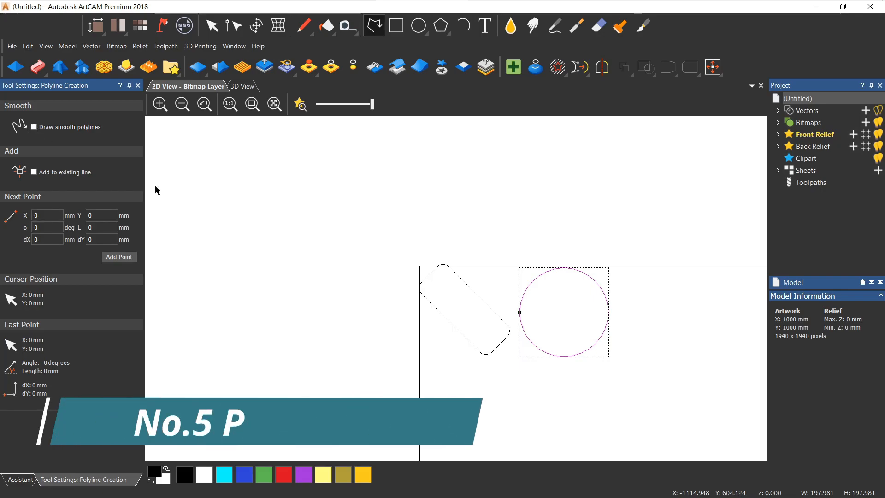
{"action": "scroll", "coordinate": [497, 342], "scroll_direction": "down", "scroll_amount": 3}
{"action": "scroll", "coordinate": [506, 297], "scroll_direction": "up", "scroll_amount": 3}
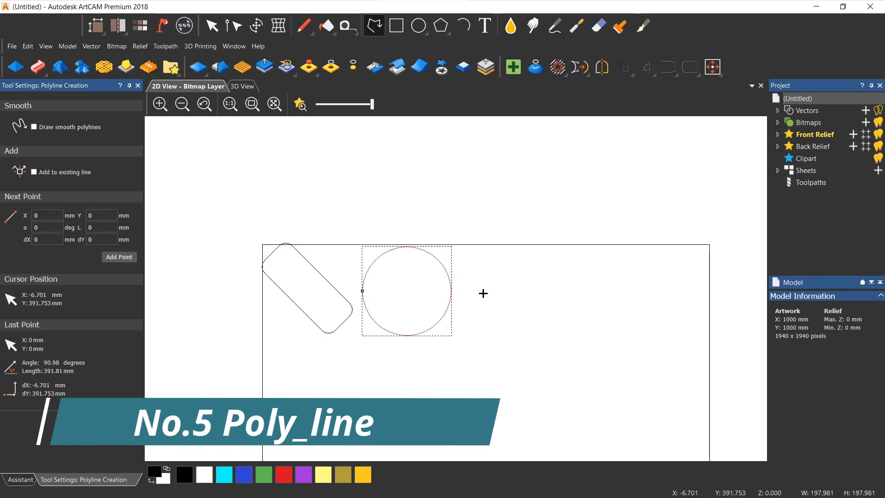
{"action": "left_click", "coordinate": [474, 272]}
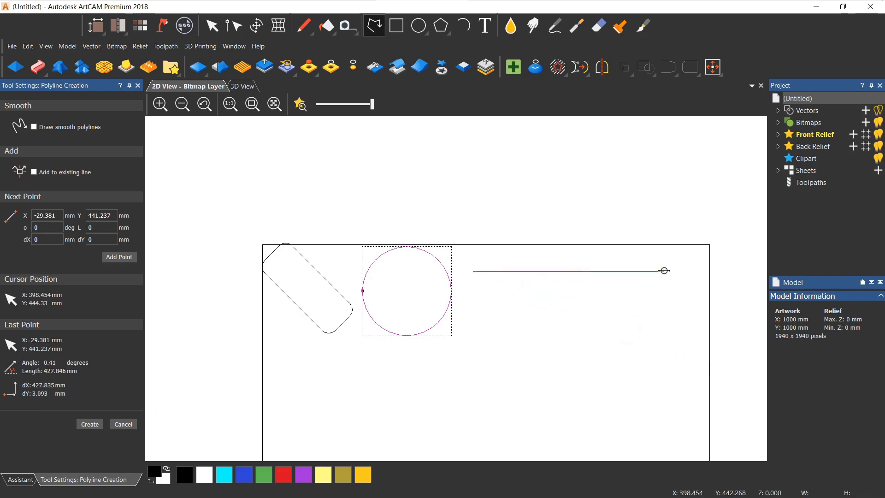
{"action": "left_click", "coordinate": [663, 271]}
{"action": "key", "text": "Escape"}
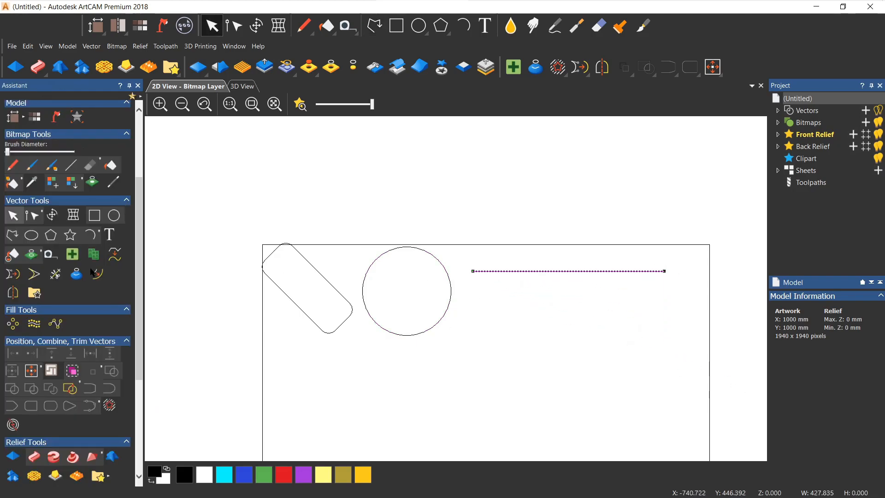
Step: Draw a downward-sloping polyline about 430 mm wide and 192 mm high below the horizontal line
{"action": "left_click", "coordinate": [14, 236]}
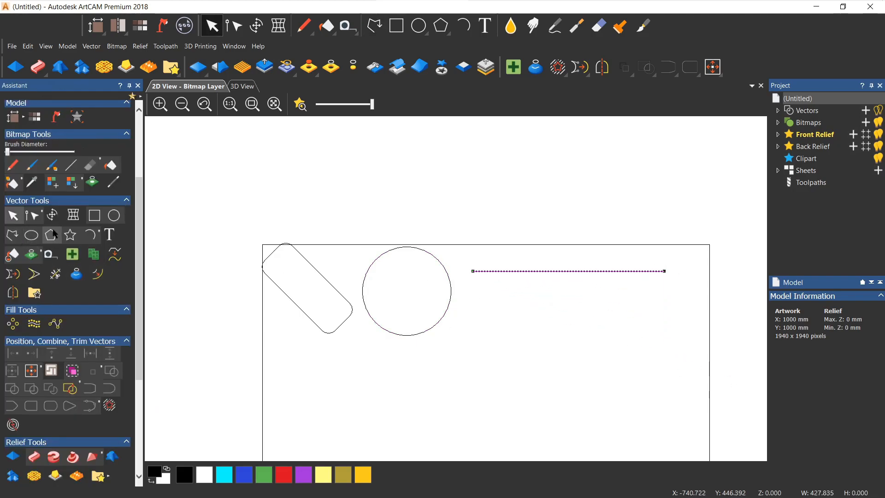
{"action": "left_click", "coordinate": [474, 292]}
{"action": "left_click", "coordinate": [665, 376]}
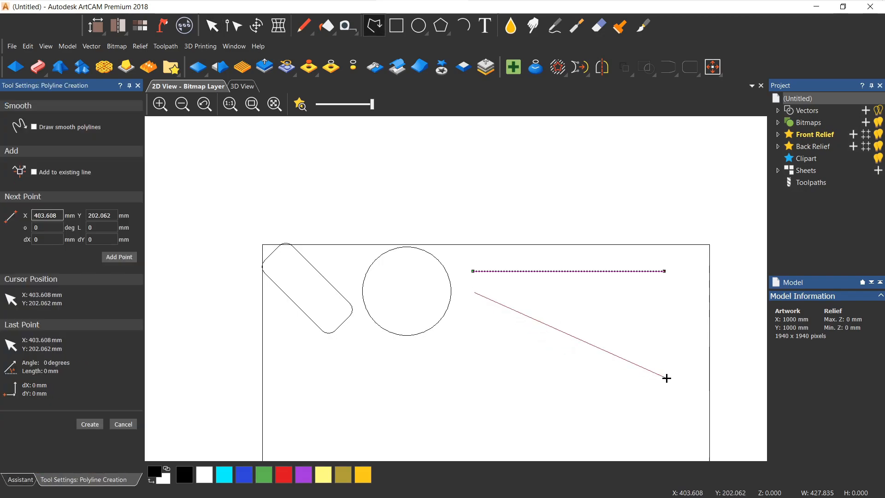
{"action": "key", "text": "Escape"}
Step: Draw a looping freehand polyline about 421 mm wide and 168 mm high below the sloping line
{"action": "key", "text": "space"}
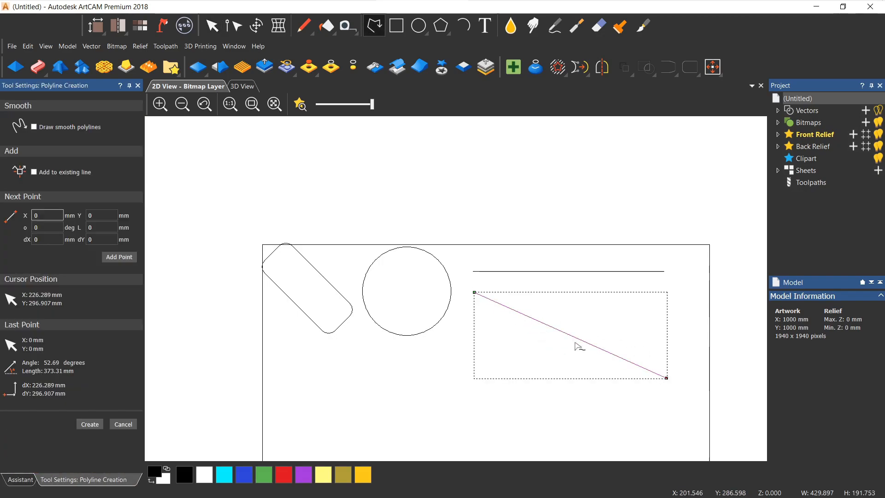
{"action": "mouse_move", "coordinate": [537, 362]}
{"action": "left_mouse_down"}
{"action": "mouse_move", "coordinate": [571, 421]}
{"action": "mouse_move", "coordinate": [497, 397]}
{"action": "mouse_move", "coordinate": [514, 408]}
{"action": "left_mouse_up"}
{"action": "key", "text": "Escape"}
{"action": "scroll", "coordinate": [405, 267], "scroll_direction": "down", "scroll_amount": 1}
{"action": "scroll", "coordinate": [469, 344], "scroll_direction": "up", "scroll_amount": 1}
{"action": "scroll", "coordinate": [456, 289], "scroll_direction": "down", "scroll_amount": 1}
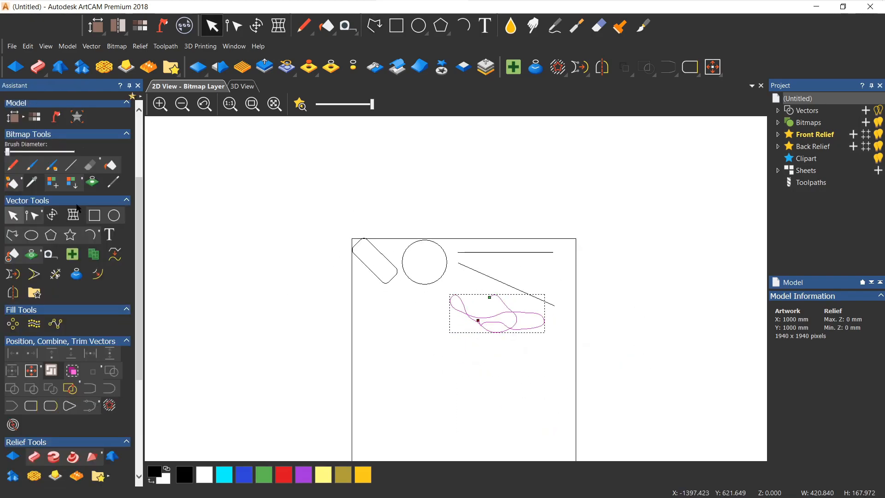
Step: Draw an ellipse about 173 by 243 mm below the rotated rectangle and a second one about 144 by 276 mm below the circle
{"action": "left_click", "coordinate": [31, 236]}
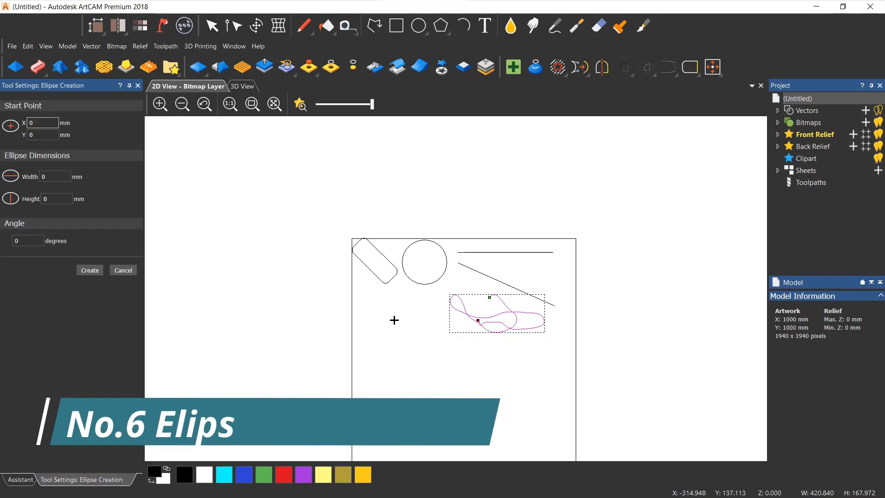
{"action": "left_click_drag", "start_coordinate": [379, 313], "coordinate": [438, 348]}
{"action": "left_click", "coordinate": [31, 235]}
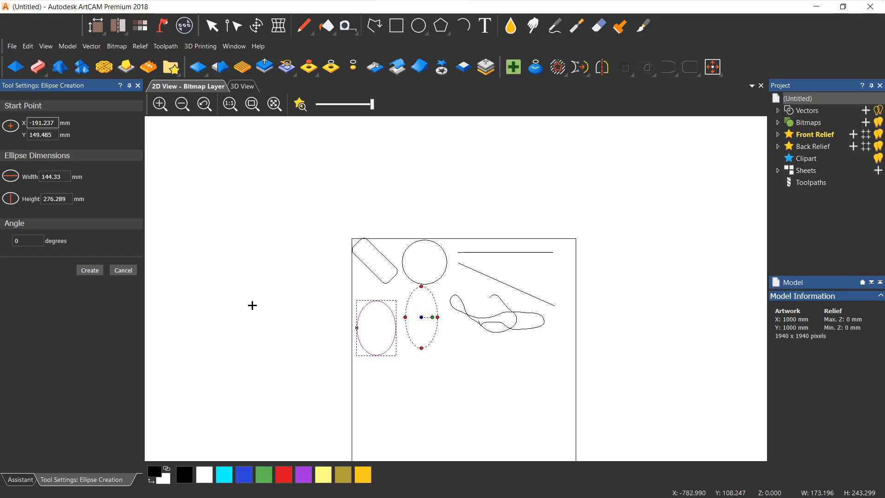
Step: Set the second ellipse's width and height to 200 mm and create it
{"action": "double_click", "coordinate": [64, 172]}
{"action": "type", "text": "200"}
{"action": "left_click", "coordinate": [44, 177]}
{"action": "double_click", "coordinate": [44, 177]}
{"action": "type", "text": "200"}
{"action": "key", "text": "Tab"}
{"action": "left_click", "coordinate": [90, 270]}
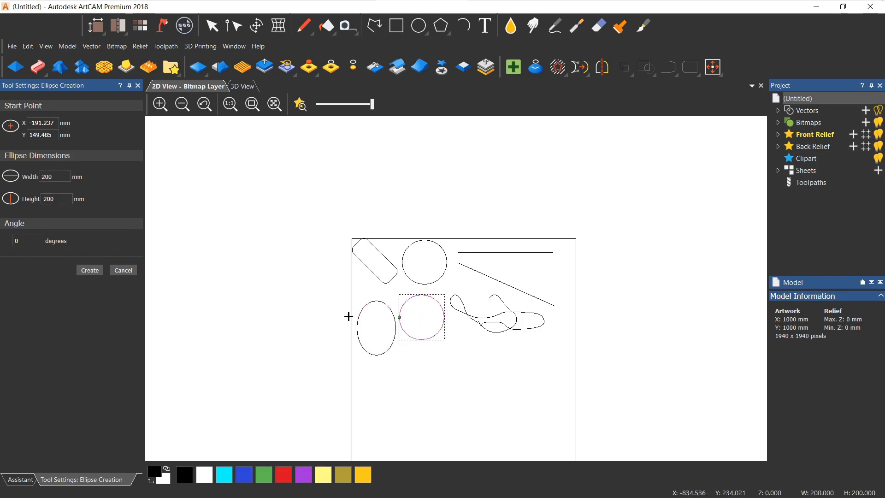
{"action": "key", "text": "Escape"}
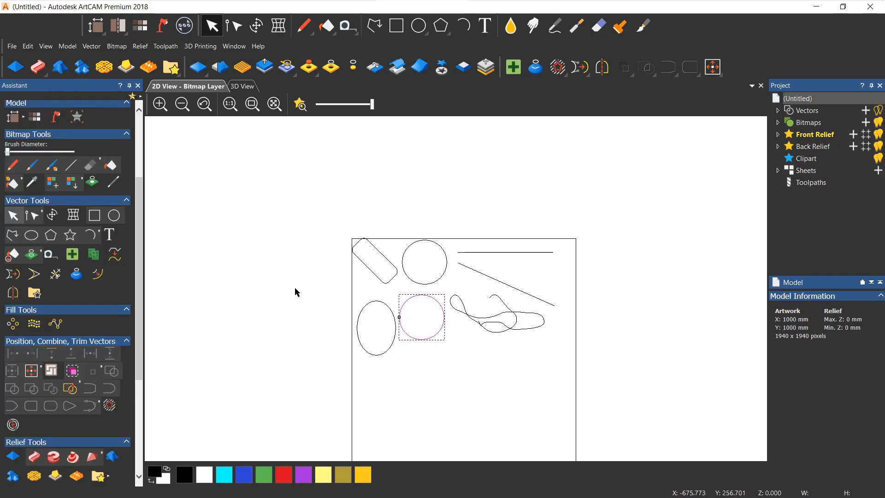
Step: Draw a pentagon about 209 mm wide and 199 mm high below the 200 mm circle
{"action": "left_click", "coordinate": [50, 236]}
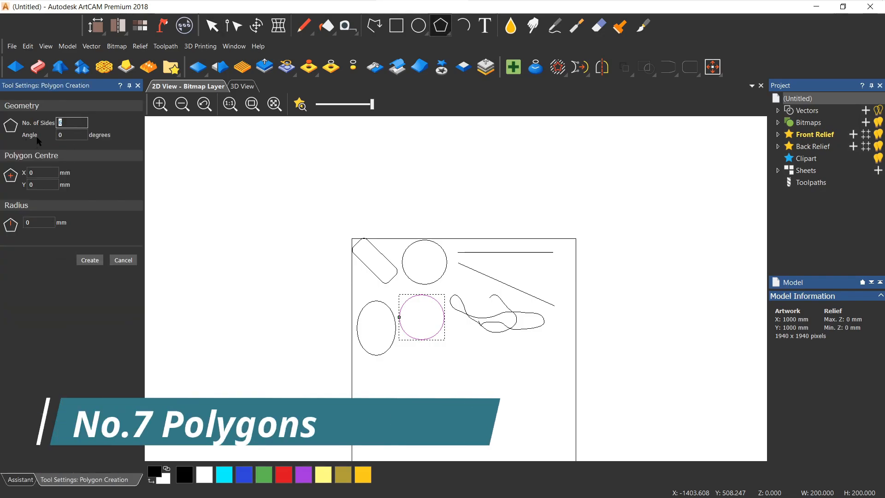
{"action": "scroll", "coordinate": [433, 331], "scroll_direction": "down", "scroll_amount": 2}
{"action": "scroll", "coordinate": [431, 323], "scroll_direction": "up", "scroll_amount": 2}
{"action": "left_click_drag", "start_coordinate": [442, 338], "coordinate": [458, 352]}
Step: Draw a second polygon about 121 mm in radius beside the pentagon, try other side counts, and create it with 9 sides
{"action": "left_click_drag", "start_coordinate": [500, 329], "coordinate": [511, 353]}
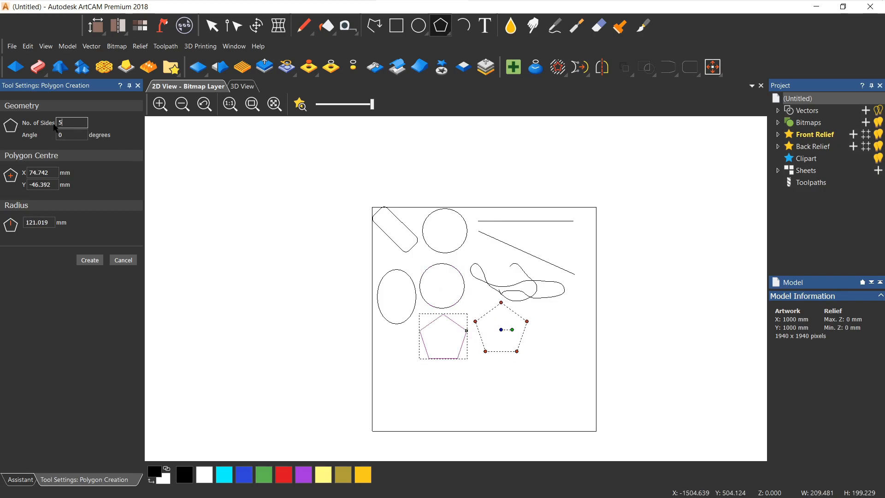
{"action": "type", "text": "6"}
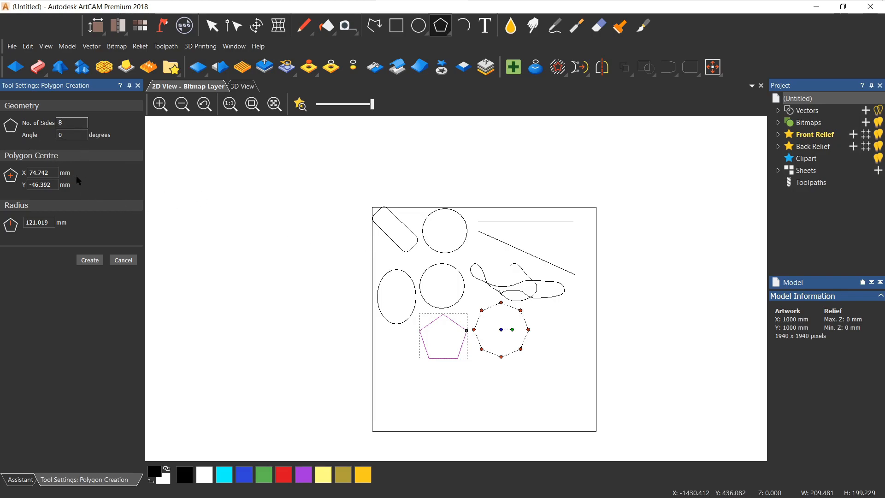
{"action": "type", "text": "9"}
{"action": "left_click", "coordinate": [91, 259]}
Step: Draw a five-pointed star with radii of about 203 mm and 67 mm beside the nine-sided polygon, and move it downward
{"action": "left_click", "coordinate": [67, 239]}
{"action": "left_click_drag", "start_coordinate": [553, 319], "coordinate": [580, 357]}
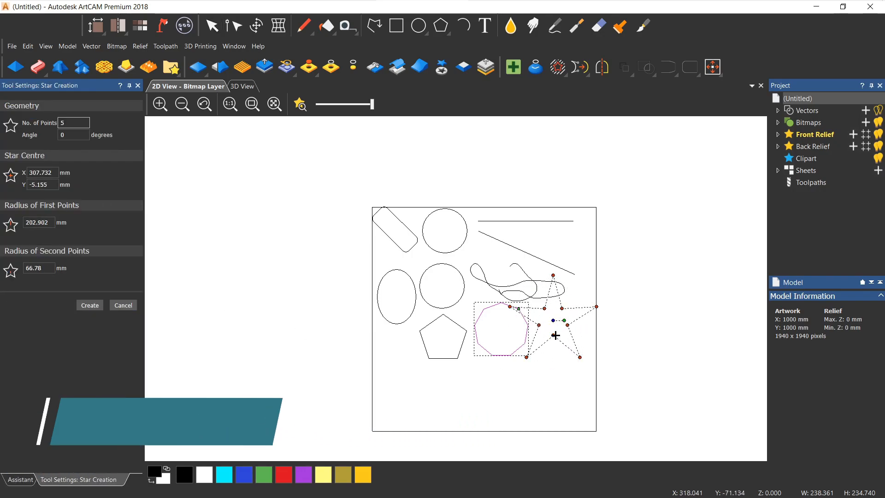
{"action": "left_click", "coordinate": [555, 335]}
{"action": "left_click_drag", "start_coordinate": [559, 342], "coordinate": [561, 376]}
{"action": "left_click", "coordinate": [276, 305]}
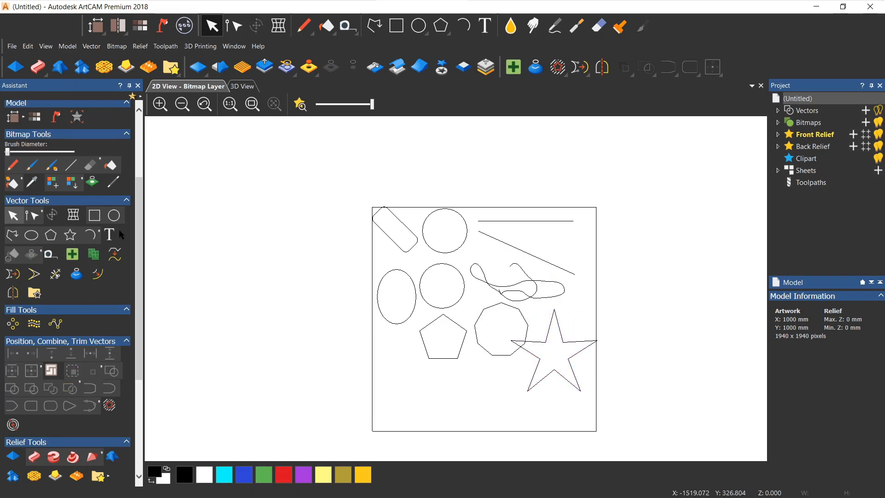
Step: Draw a Start - End - Point On Arc arc with a radius of about 223 mm, bulging upward over the pentagon's lower part
{"action": "left_click", "coordinate": [91, 235]}
{"action": "scroll", "coordinate": [456, 336], "scroll_direction": "down", "scroll_amount": 2}
{"action": "scroll", "coordinate": [427, 345], "scroll_direction": "up", "scroll_amount": 4}
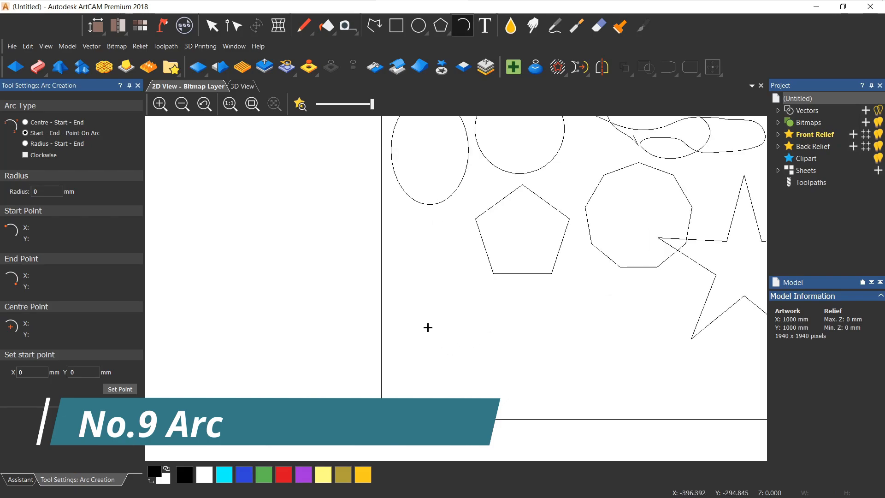
{"action": "left_click", "coordinate": [414, 329]}
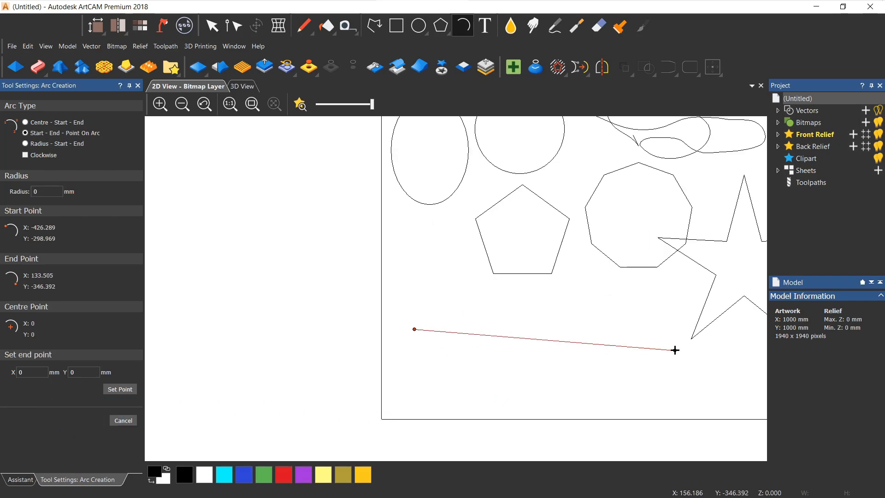
{"action": "left_click", "coordinate": [613, 333]}
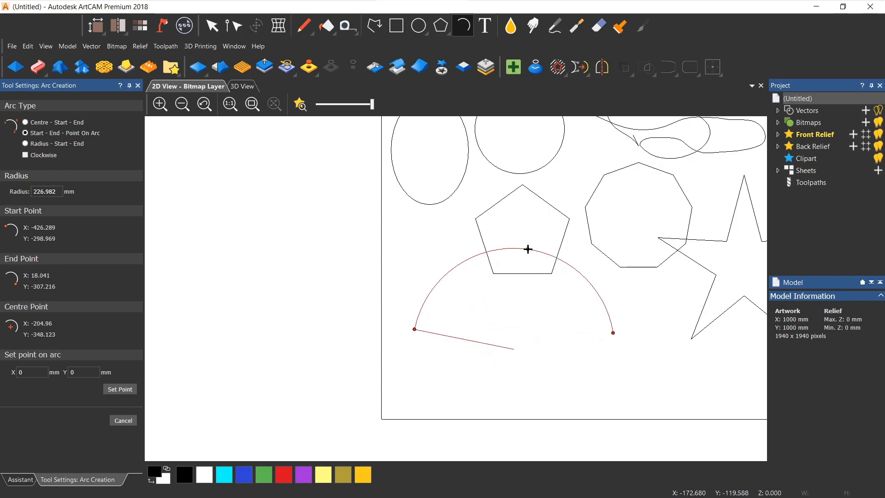
{"action": "left_click", "coordinate": [513, 240]}
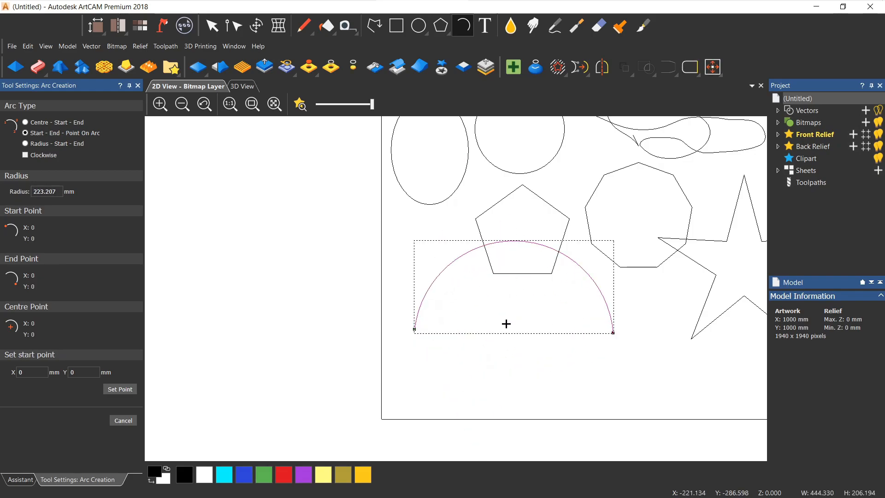
{"action": "key", "text": "Escape"}
{"action": "scroll", "coordinate": [513, 289], "scroll_direction": "down", "scroll_amount": 2}
{"action": "left_click", "coordinate": [508, 324]}
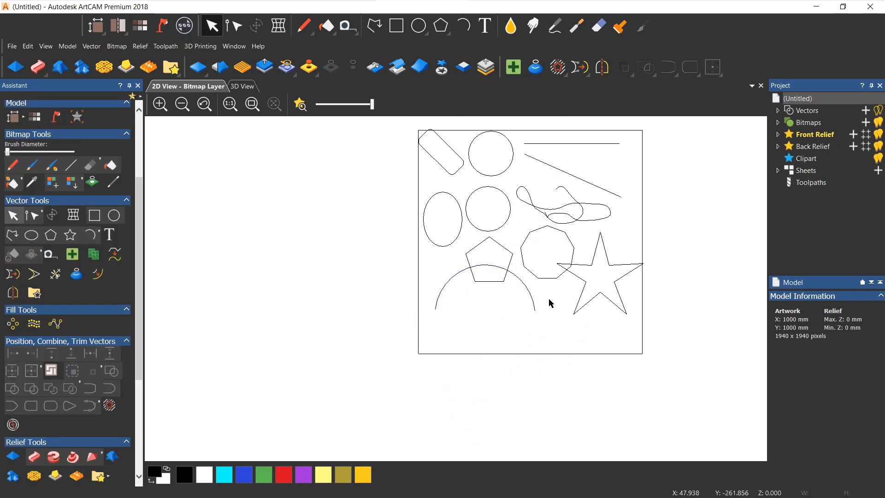
Step: Examine the complete set of drawn vectors across the model, from the arc up to the rotated rectangle
{"action": "scroll", "coordinate": [516, 261], "scroll_direction": "down", "scroll_amount": 4}
{"action": "left_click_drag", "start_coordinate": [412, 239], "coordinate": [550, 333]}
{"action": "scroll", "coordinate": [482, 282], "scroll_direction": "up", "scroll_amount": 4}
{"action": "middle_click", "coordinate": [481, 275]}
{"action": "left_click", "coordinate": [326, 163]}
{"action": "left_click_drag", "start_coordinate": [327, 163], "coordinate": [370, 216]}
{"action": "scroll", "coordinate": [364, 206], "scroll_direction": "up", "scroll_amount": 2}
{"action": "scroll", "coordinate": [364, 206], "scroll_direction": "up", "scroll_amount": 1}
{"action": "scroll", "coordinate": [363, 206], "scroll_direction": "down", "scroll_amount": 1}
{"action": "left_click", "coordinate": [534, 249]}
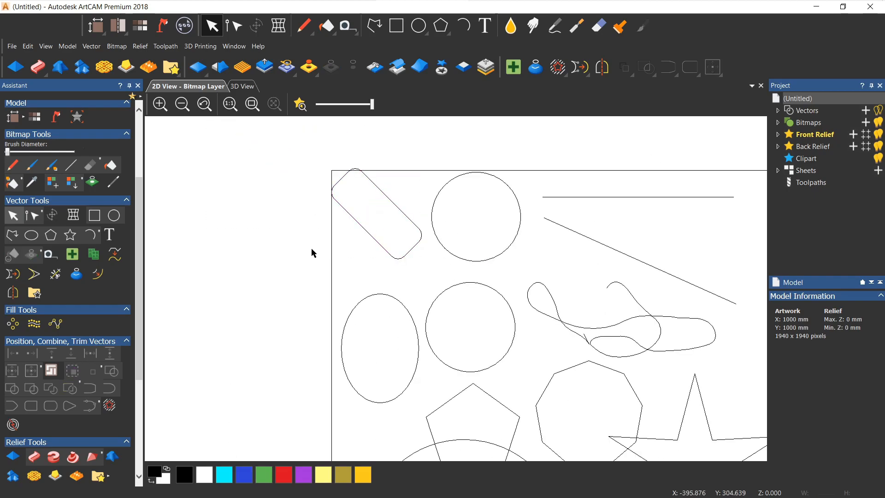
Step: Draw a rectangle about 95 mm wide and 56 mm high between the rotated rectangle and the ellipse below it
{"action": "left_click", "coordinate": [94, 215]}
{"action": "left_click_drag", "start_coordinate": [406, 262], "coordinate": [381, 263]}
{"action": "key", "text": "Return"}
{"action": "scroll", "coordinate": [370, 275], "scroll_direction": "up", "scroll_amount": 3}
{"action": "scroll", "coordinate": [381, 276], "scroll_direction": "down", "scroll_amount": 8}
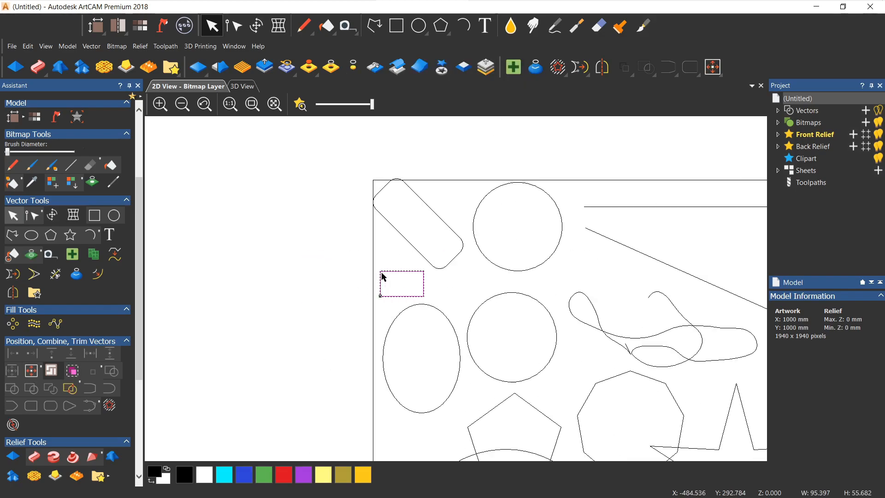
{"action": "scroll", "coordinate": [460, 288], "scroll_direction": "up", "scroll_amount": 3}
Step: Practise selecting vectors by picking the rotated rounded rectangle, clearing the selection, and selecting the large arc
{"action": "left_click", "coordinate": [463, 279]}
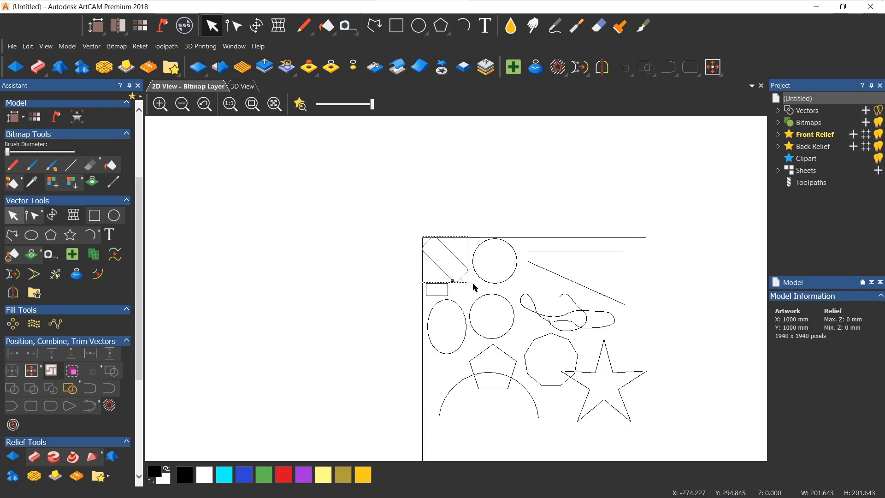
{"action": "left_click", "coordinate": [426, 278]}
{"action": "left_click_drag", "start_coordinate": [398, 225], "coordinate": [629, 436]}
{"action": "scroll", "coordinate": [456, 299], "scroll_direction": "down", "scroll_amount": 6}
{"action": "scroll", "coordinate": [461, 300], "scroll_direction": "up", "scroll_amount": 6}
{"action": "left_click", "coordinate": [505, 342]}
{"action": "left_click", "coordinate": [493, 310]}
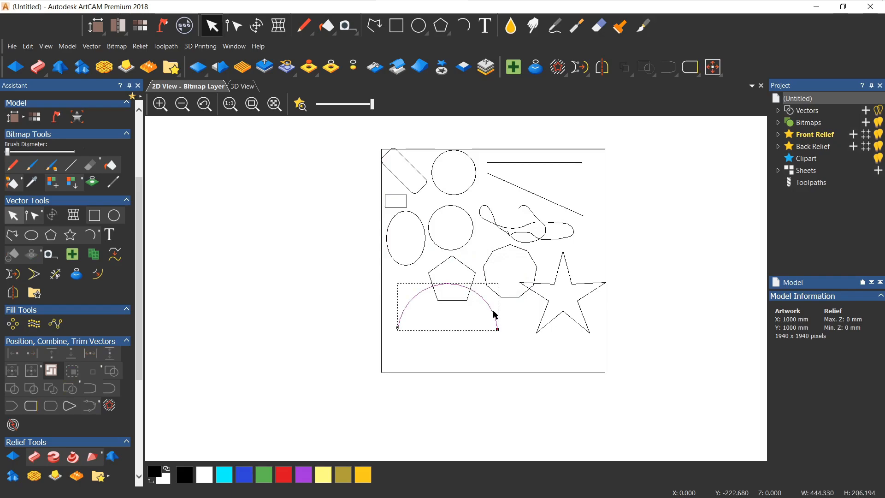
Step: Move the large arc down near the model's lower edge and the pentagon into the gap between the ellipse and the arc
{"action": "left_click_drag", "start_coordinate": [468, 332], "coordinate": [458, 366]}
{"action": "left_click", "coordinate": [469, 293]}
{"action": "left_click_drag", "start_coordinate": [470, 292], "coordinate": [435, 304]}
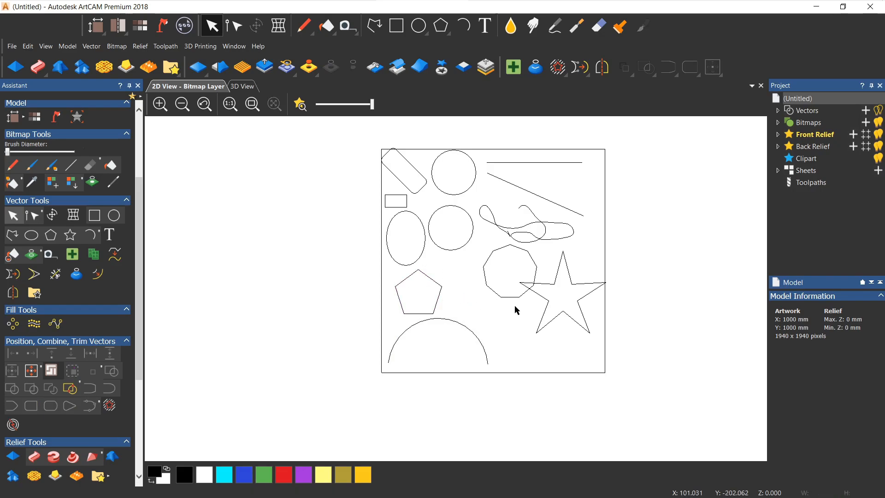
Step: Move the nine-sided polygon down and to the left, clear of the star
{"action": "left_click", "coordinate": [458, 322]}
{"action": "left_click", "coordinate": [491, 291]}
{"action": "left_click_drag", "start_coordinate": [490, 286], "coordinate": [471, 300]}
Step: Practise selecting vectors by picking the star and the freehand curve, then trying a selection window and clearing the selection
{"action": "left_click", "coordinate": [582, 282]}
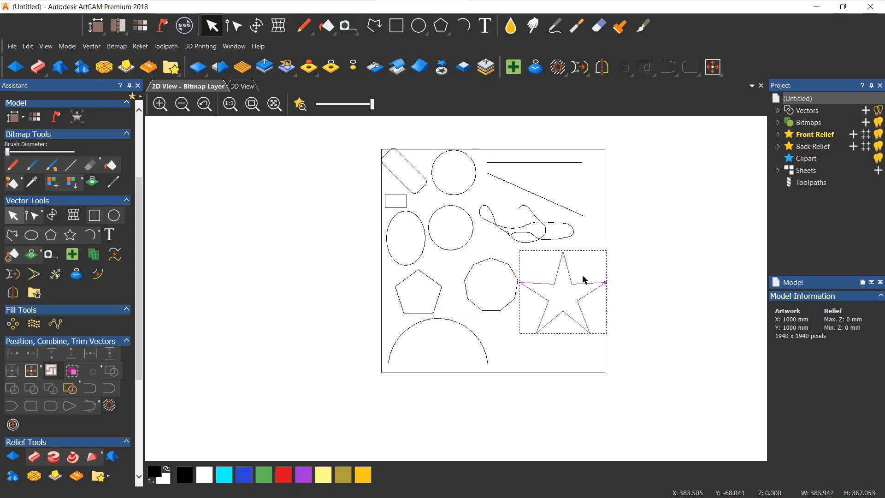
{"action": "left_click", "coordinate": [542, 239]}
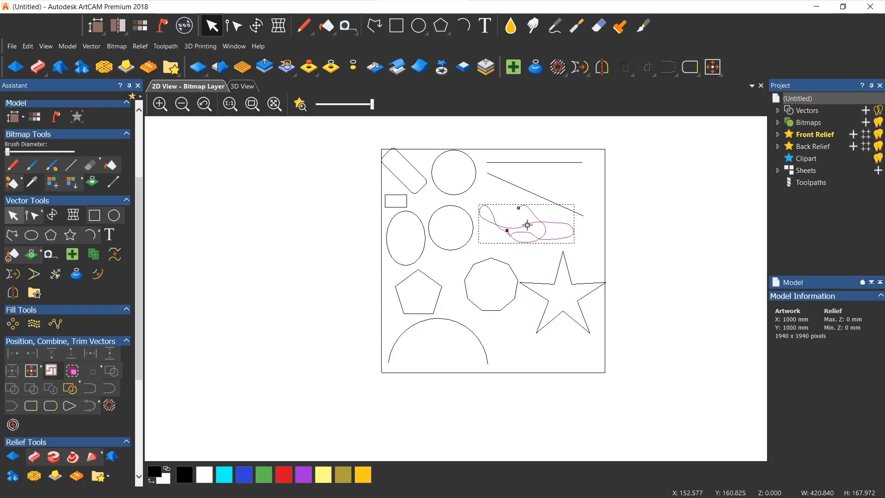
{"action": "left_click", "coordinate": [461, 208]}
{"action": "left_click", "coordinate": [440, 186]}
{"action": "left_click_drag", "start_coordinate": [422, 200], "coordinate": [403, 223]}
{"action": "left_click", "coordinate": [407, 200]}
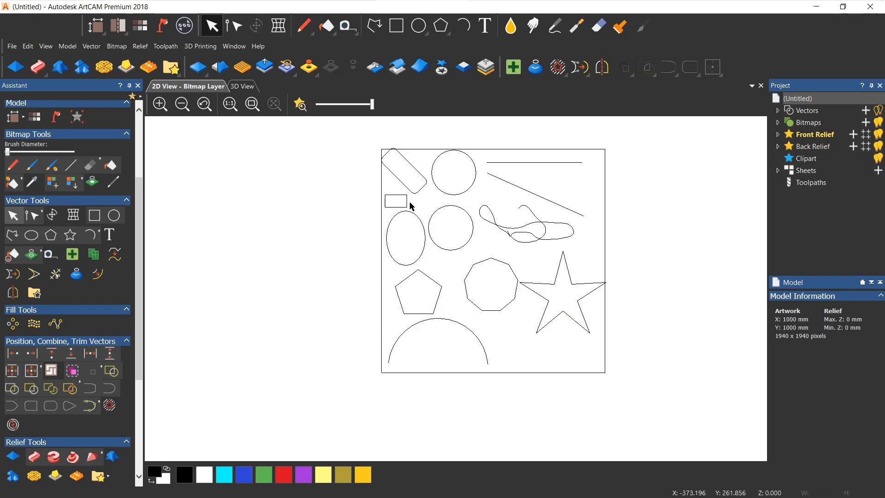
{"action": "left_click", "coordinate": [536, 193]}
{"action": "left_click", "coordinate": [563, 191]}
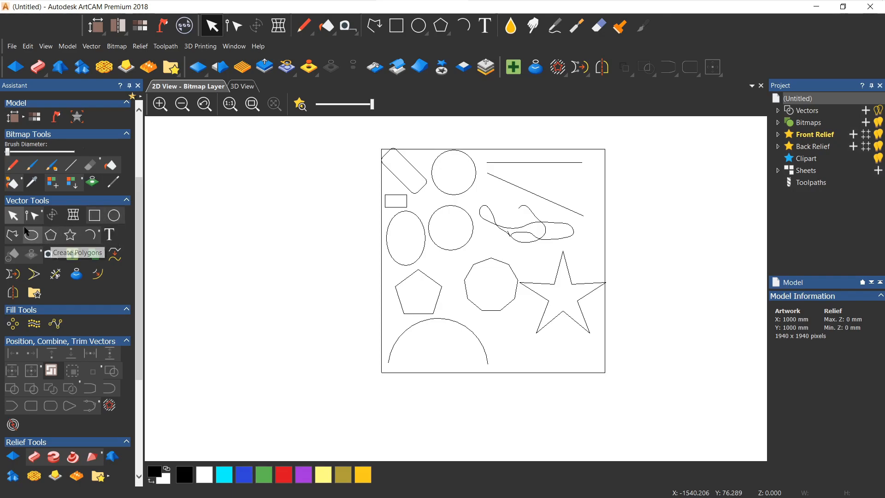
Step: Draw a closed three-segment polyline triangle about 80 mm wide and 53 mm high below the star's left leg
{"action": "left_click", "coordinate": [12, 235]}
{"action": "scroll", "coordinate": [515, 328], "scroll_direction": "up", "scroll_amount": 5}
{"action": "left_click", "coordinate": [543, 274]}
{"action": "left_click", "coordinate": [467, 371]}
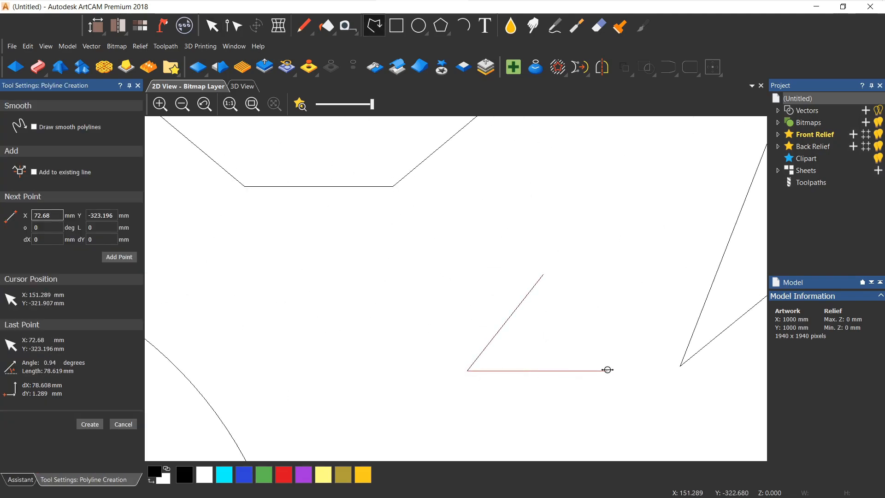
{"action": "left_click", "coordinate": [610, 370]}
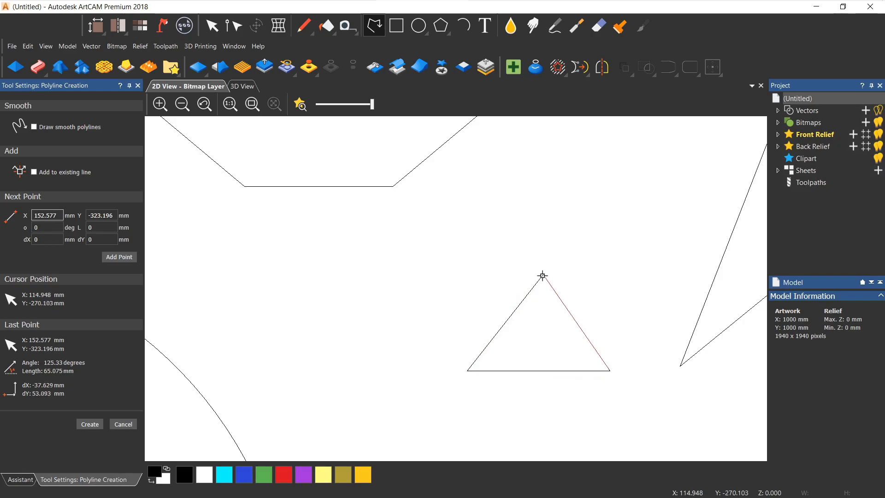
{"action": "left_click", "coordinate": [543, 275]}
{"action": "key", "text": "Escape"}
{"action": "left_click", "coordinate": [536, 340]}
{"action": "scroll", "coordinate": [535, 335], "scroll_direction": "down", "scroll_amount": 2}
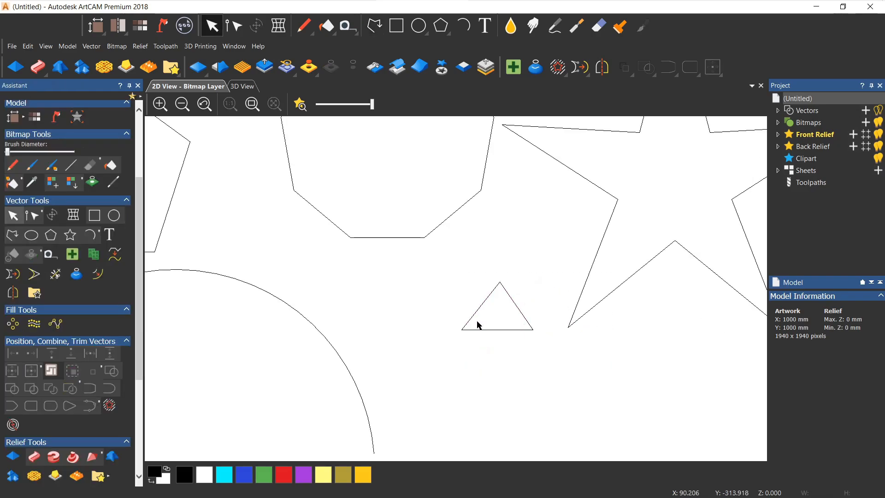
Step: Create a 3-sided polygon with a radius of about 66 mm, just below and left of the polyline triangle
{"action": "left_click", "coordinate": [54, 237]}
{"action": "left_click_drag", "start_coordinate": [433, 361], "coordinate": [480, 397]}
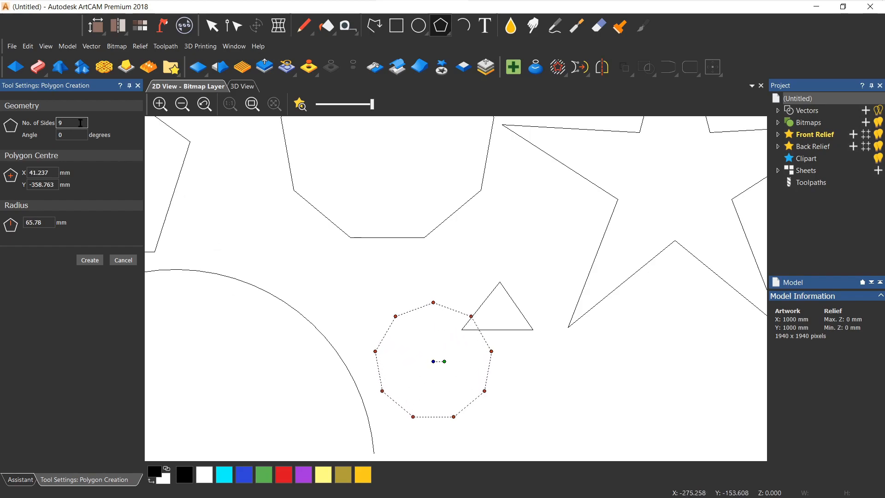
{"action": "key", "text": "Return"}
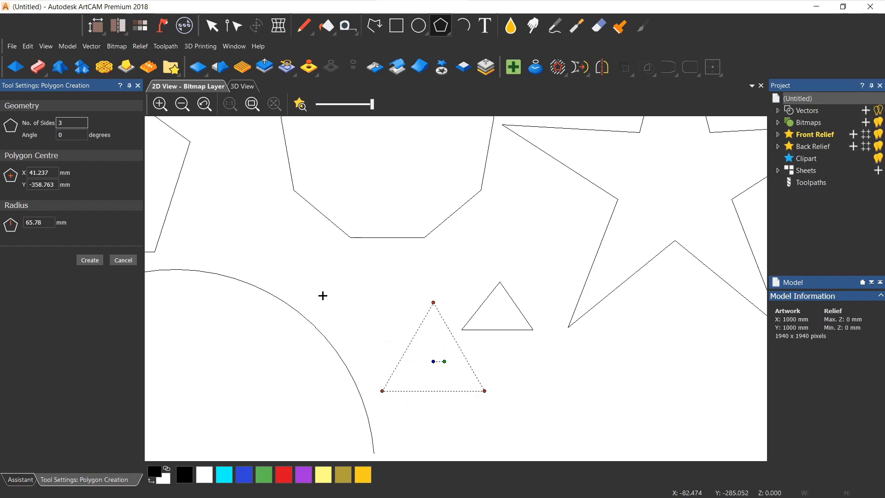
{"action": "left_click", "coordinate": [90, 260]}
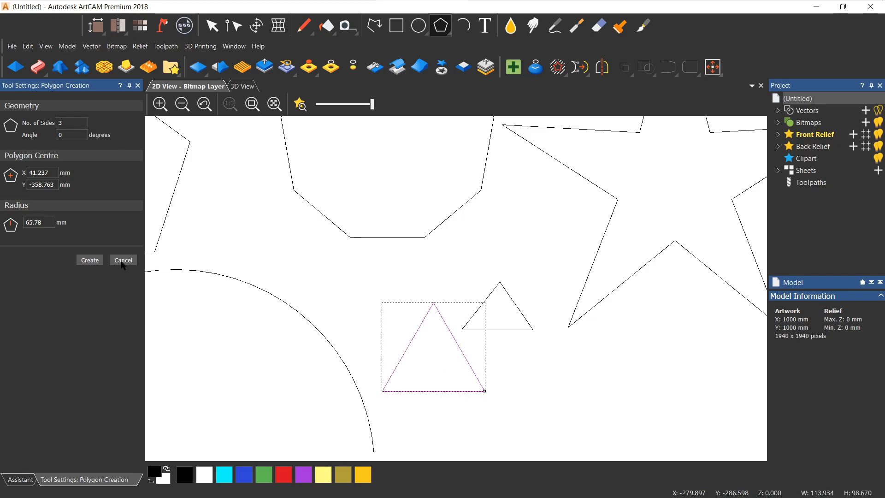
{"action": "left_click", "coordinate": [123, 260]}
{"action": "scroll", "coordinate": [436, 318], "scroll_direction": "down", "scroll_amount": 4}
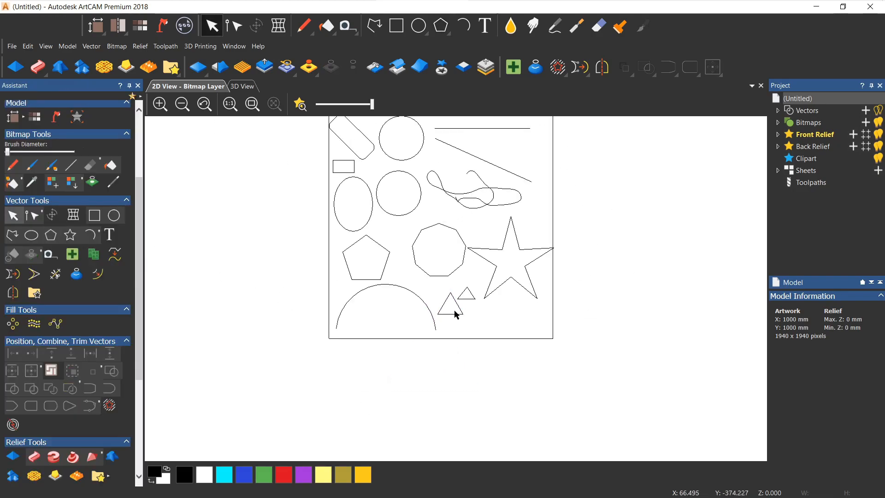
Step: Examine the two triangles up close, then view them within the whole model
{"action": "scroll", "coordinate": [455, 315], "scroll_direction": "up", "scroll_amount": 4}
{"action": "left_click", "coordinate": [438, 308]}
{"action": "left_click", "coordinate": [490, 291]}
{"action": "scroll", "coordinate": [490, 290], "scroll_direction": "down", "scroll_amount": 4}
{"action": "scroll", "coordinate": [440, 270], "scroll_direction": "down", "scroll_amount": 2}
{"action": "scroll", "coordinate": [468, 268], "scroll_direction": "up", "scroll_amount": 2}
{"action": "scroll", "coordinate": [468, 225], "scroll_direction": "down", "scroll_amount": 2}
Step: Window-select all the vectors in the model, then clear the selection
{"action": "left_click_drag", "start_coordinate": [381, 172], "coordinate": [530, 336]}
{"action": "left_click", "coordinate": [521, 283]}
{"action": "left_click_drag", "start_coordinate": [354, 183], "coordinate": [517, 342]}
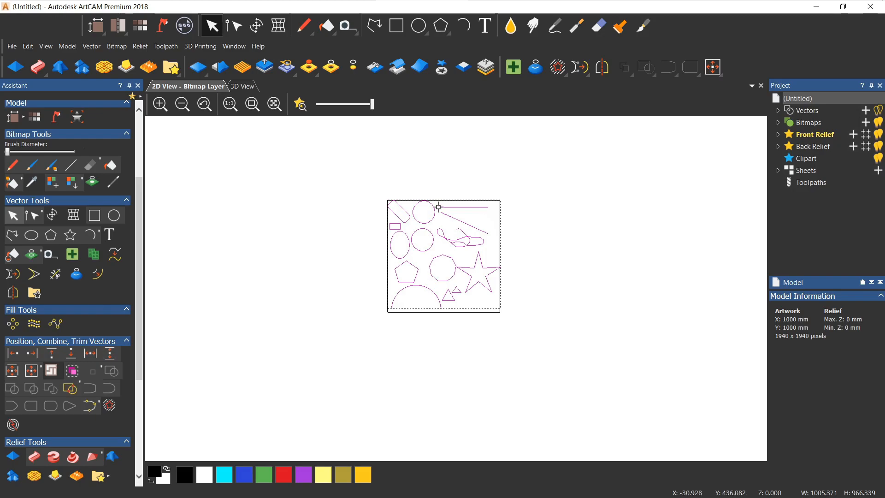
{"action": "scroll", "coordinate": [415, 219], "scroll_direction": "up", "scroll_amount": 2}
{"action": "left_click", "coordinate": [425, 240]}
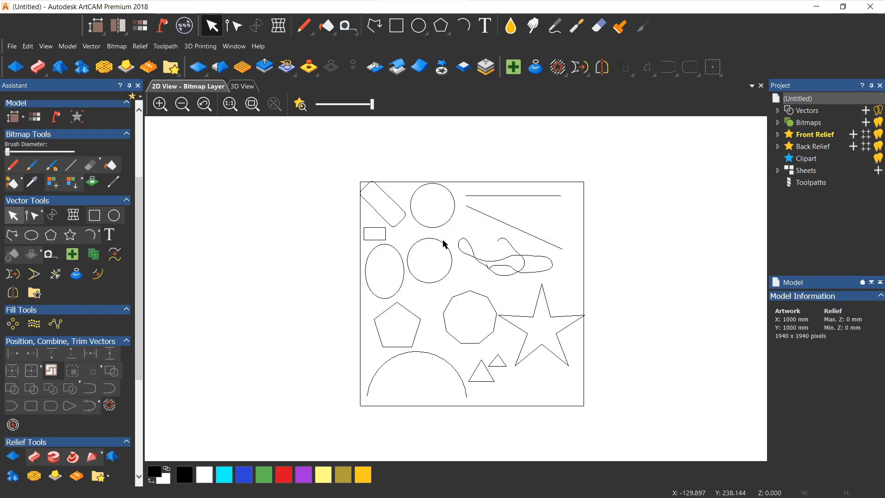
Step: Practise selecting around the straight lines, then pick the rotated rounded rectangle and clear the selection
{"action": "left_click_drag", "start_coordinate": [476, 218], "coordinate": [492, 226]}
{"action": "left_click_drag", "start_coordinate": [524, 189], "coordinate": [498, 242]}
{"action": "left_click", "coordinate": [496, 227]}
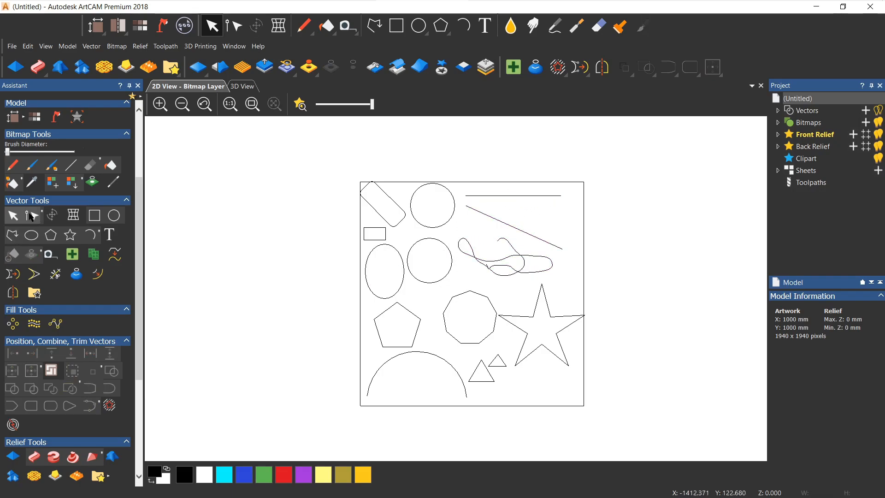
{"action": "left_click", "coordinate": [402, 214]}
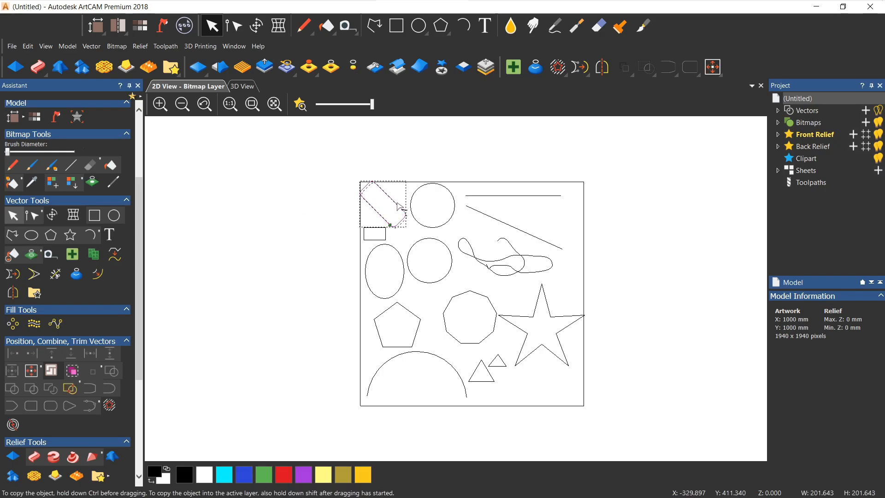
{"action": "left_click", "coordinate": [416, 216]}
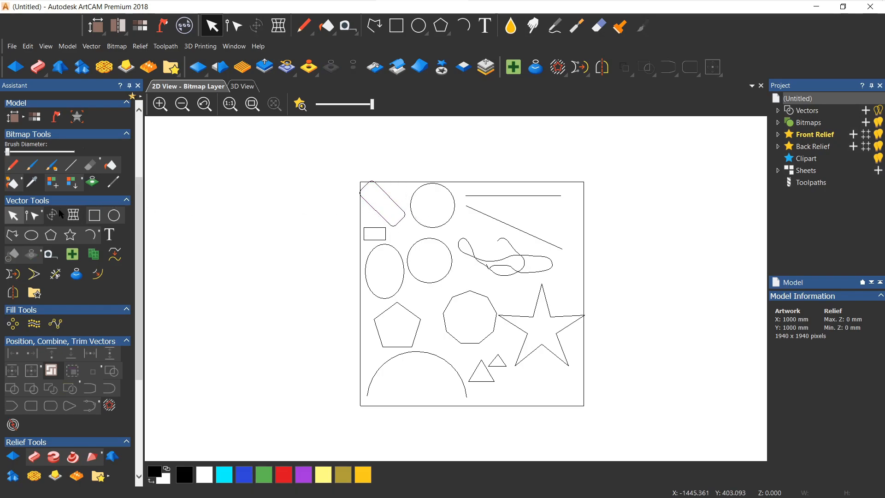
Step: Start node editing and examine the nodes of the rotated rounded rectangle
{"action": "left_click", "coordinate": [32, 215]}
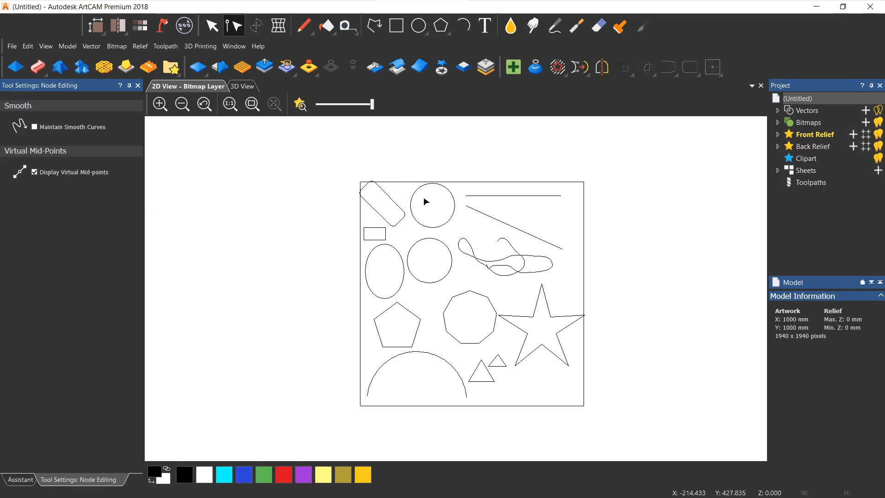
{"action": "left_click", "coordinate": [393, 201]}
{"action": "scroll", "coordinate": [391, 203], "scroll_direction": "up", "scroll_amount": 5}
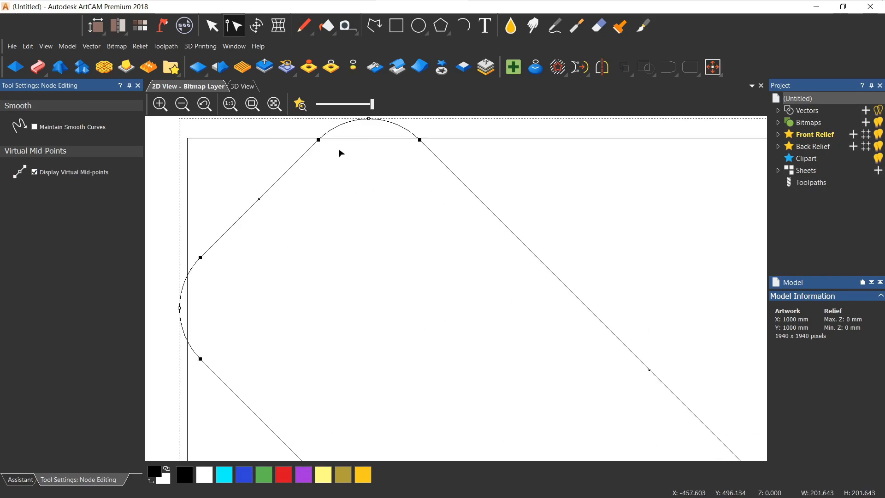
{"action": "scroll", "coordinate": [382, 187], "scroll_direction": "down", "scroll_amount": 5}
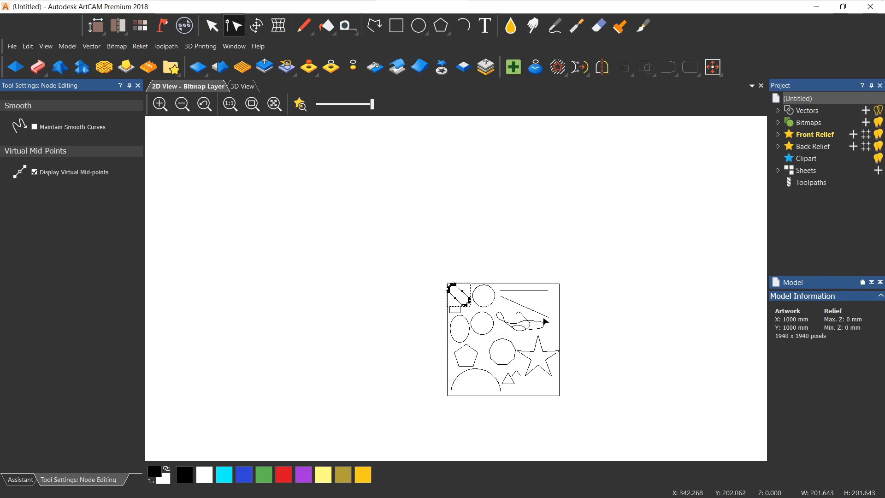
{"action": "scroll", "coordinate": [496, 306], "scroll_direction": "up", "scroll_amount": 5}
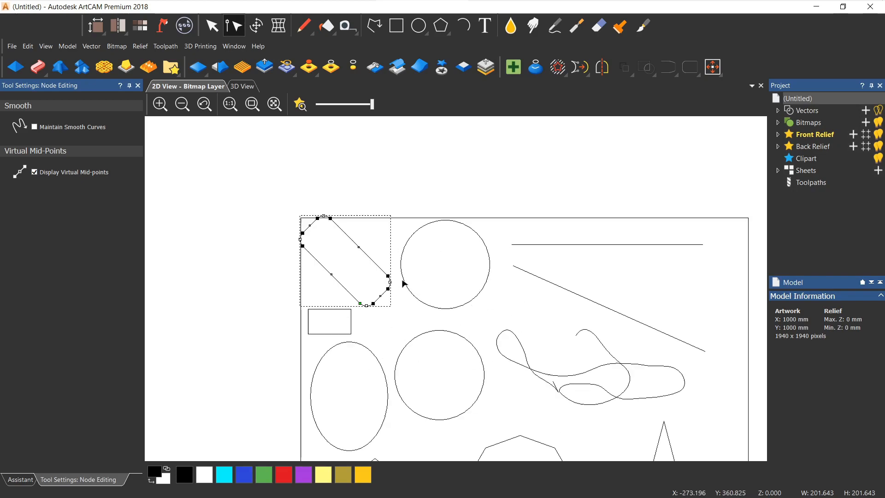
Step: Show the upper circle's nodes and examine its curve handles
{"action": "left_click", "coordinate": [422, 306]}
{"action": "scroll", "coordinate": [423, 238], "scroll_direction": "up", "scroll_amount": 5}
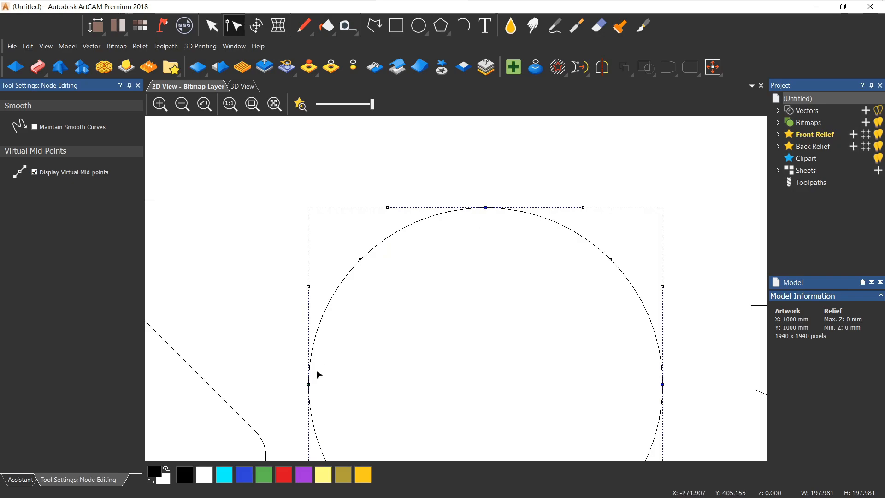
{"action": "scroll", "coordinate": [667, 385], "scroll_direction": "down", "scroll_amount": 3}
{"action": "scroll", "coordinate": [485, 359], "scroll_direction": "up", "scroll_amount": 3}
{"action": "scroll", "coordinate": [553, 377], "scroll_direction": "down", "scroll_amount": 3}
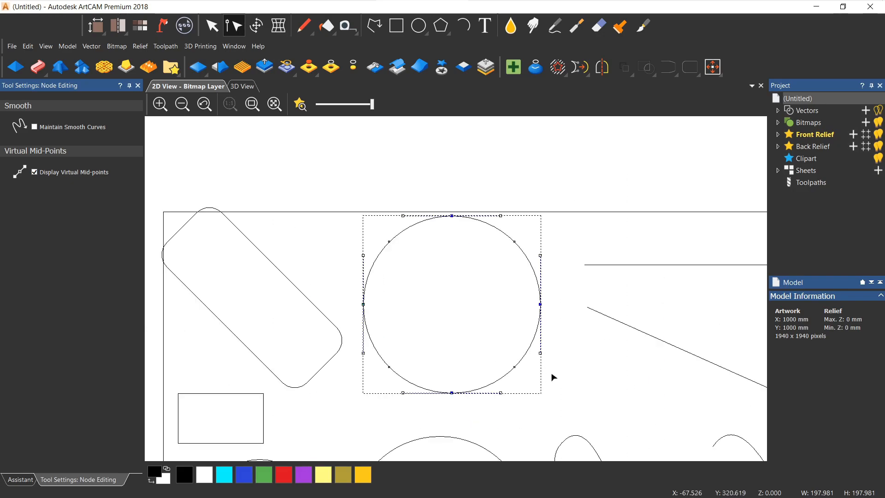
{"action": "scroll", "coordinate": [628, 336], "scroll_direction": "down", "scroll_amount": 5}
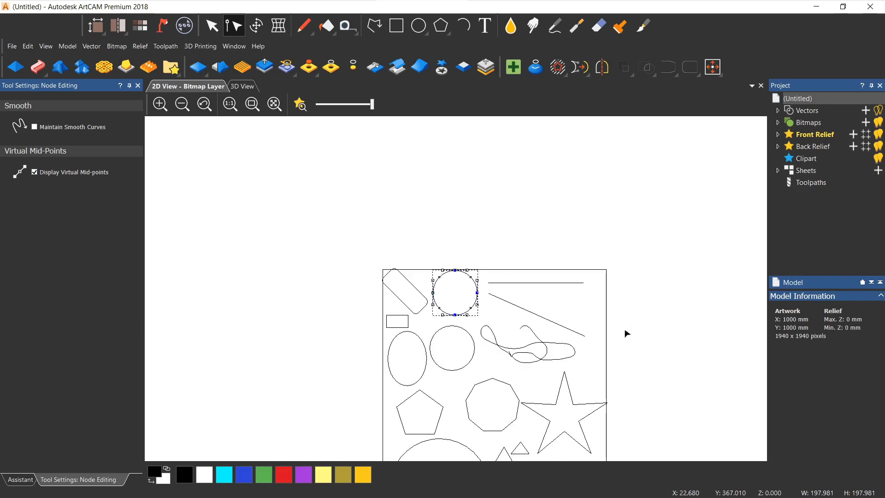
Step: Show the nodes of the ellipse in node editing
{"action": "left_click", "coordinate": [406, 328]}
{"action": "left_click", "coordinate": [399, 327]}
{"action": "left_click", "coordinate": [423, 342]}
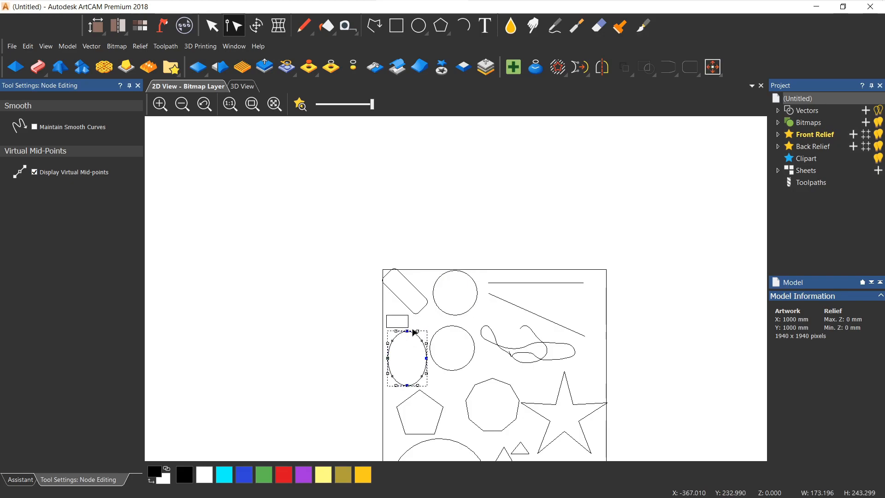
Step: Examine the nodes and handles along the freehand curve, then show the nodes of the nine-sided polygon
{"action": "left_click", "coordinate": [506, 347]}
{"action": "scroll", "coordinate": [511, 346], "scroll_direction": "up", "scroll_amount": 5}
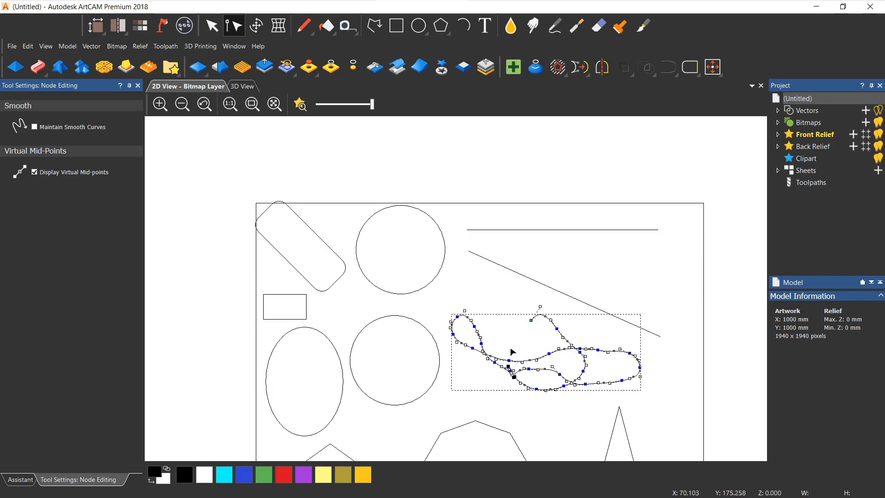
{"action": "scroll", "coordinate": [489, 390], "scroll_direction": "up", "scroll_amount": 2}
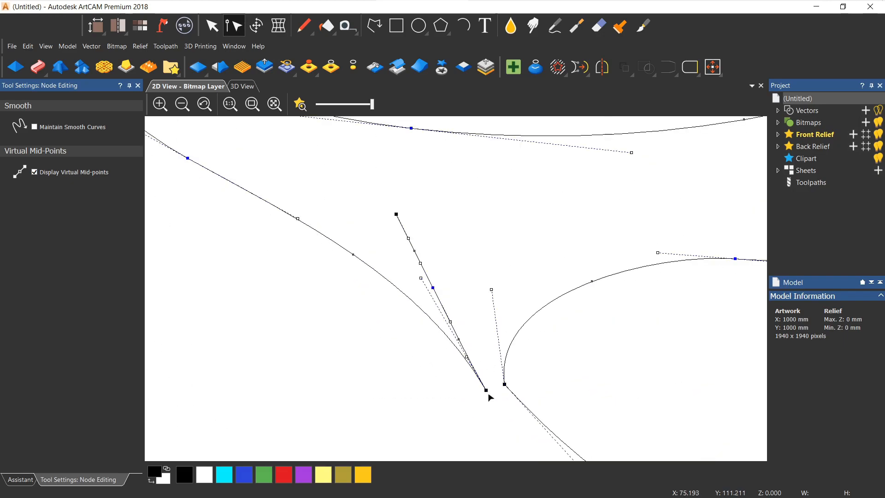
{"action": "scroll", "coordinate": [390, 327], "scroll_direction": "down", "scroll_amount": 3}
{"action": "scroll", "coordinate": [364, 242], "scroll_direction": "up", "scroll_amount": 2}
{"action": "scroll", "coordinate": [345, 215], "scroll_direction": "down", "scroll_amount": 3}
{"action": "scroll", "coordinate": [648, 272], "scroll_direction": "up", "scroll_amount": 2}
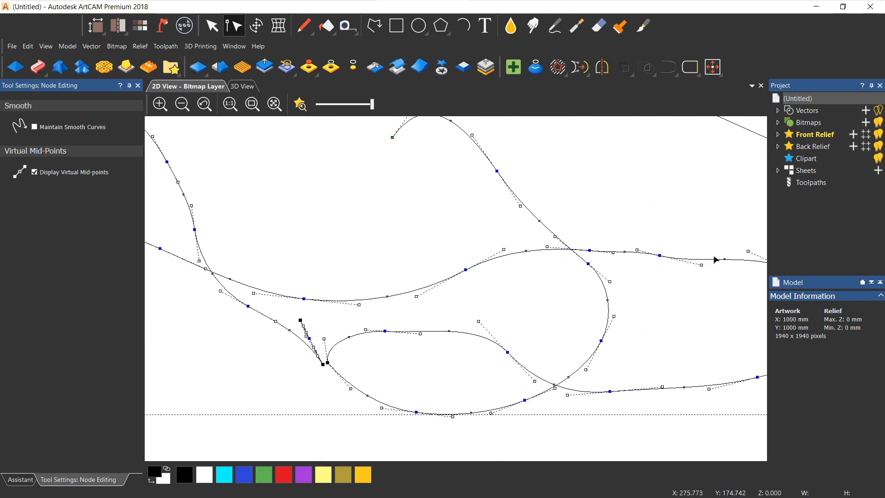
{"action": "scroll", "coordinate": [670, 260], "scroll_direction": "up", "scroll_amount": 2}
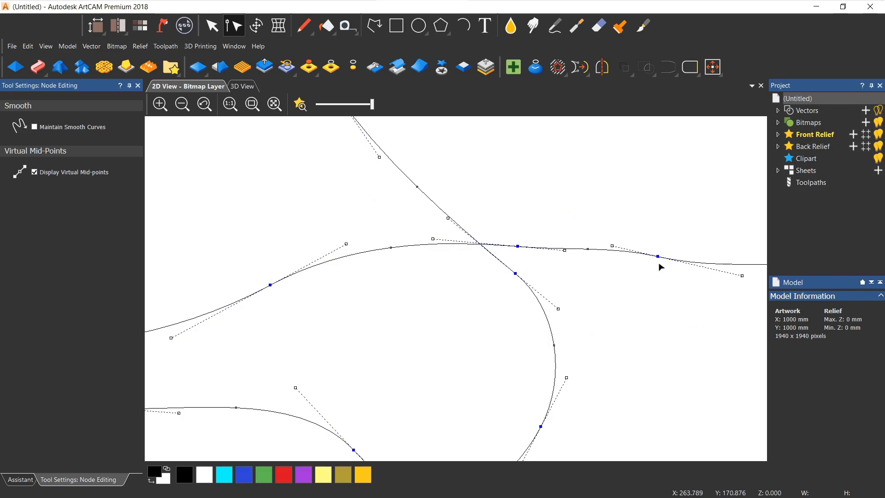
{"action": "scroll", "coordinate": [660, 267], "scroll_direction": "down", "scroll_amount": 6}
{"action": "left_click", "coordinate": [462, 356]}
{"action": "left_click", "coordinate": [407, 343]}
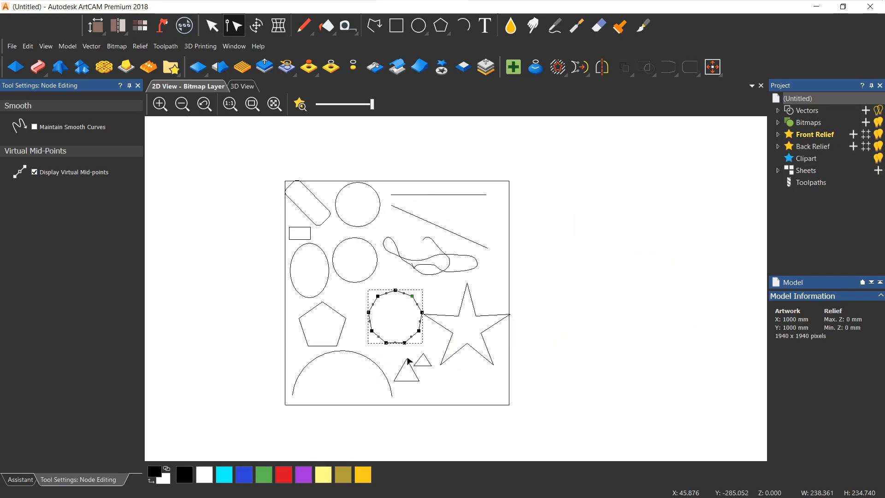
Step: Convert the pentagon's lower-right corner node to a smooth node and leave node editing
{"action": "left_click", "coordinate": [362, 356]}
{"action": "left_click", "coordinate": [343, 322]}
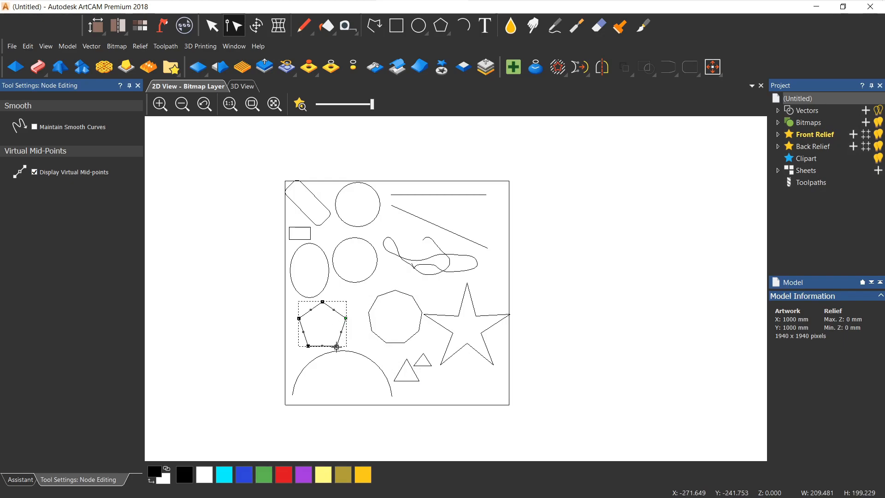
{"action": "key", "text": "s"}
{"action": "scroll", "coordinate": [332, 348], "scroll_direction": "up", "scroll_amount": 5}
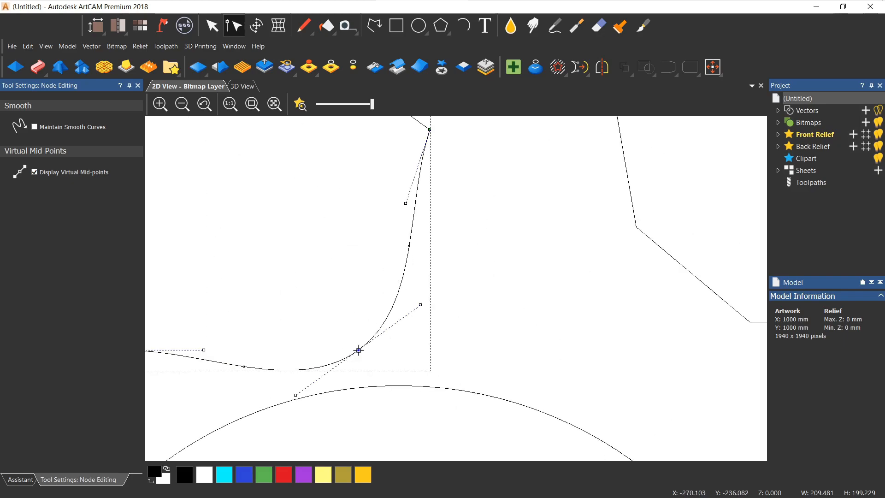
{"action": "scroll", "coordinate": [358, 349], "scroll_direction": "down", "scroll_amount": 3}
{"action": "scroll", "coordinate": [415, 273], "scroll_direction": "down", "scroll_amount": 5}
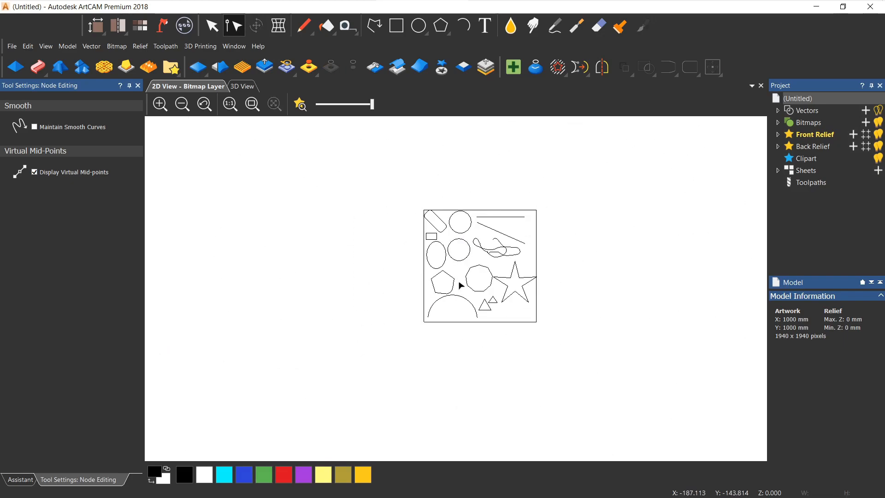
{"action": "key", "text": "Escape"}
Step: Practise window selection on all the vectors, clear it, then window-select only the rotated rectangle and the small rectangle below it
{"action": "left_click_drag", "start_coordinate": [401, 189], "coordinate": [549, 383]}
{"action": "scroll", "coordinate": [456, 309], "scroll_direction": "up", "scroll_amount": 5}
{"action": "scroll", "coordinate": [457, 310], "scroll_direction": "down", "scroll_amount": 5}
{"action": "left_click", "coordinate": [419, 194]}
{"action": "left_click_drag", "start_coordinate": [393, 160], "coordinate": [463, 248]}
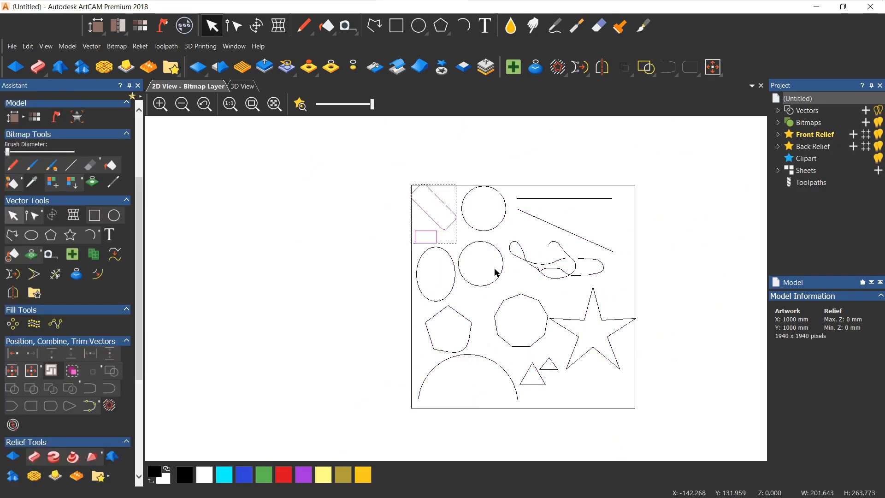
Step: Show the nodes of the upper circle in node editing, then those of the rotated rounded rectangle
{"action": "left_click", "coordinate": [505, 201]}
{"action": "double_click", "coordinate": [503, 199]}
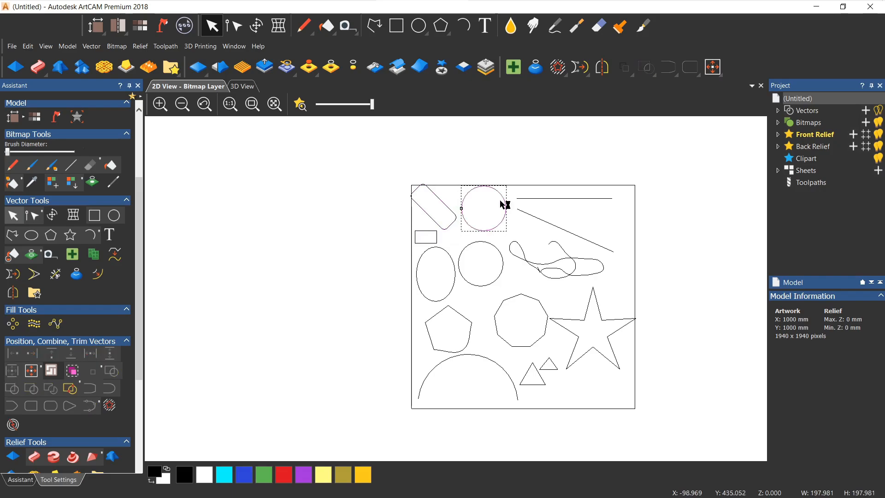
{"action": "scroll", "coordinate": [468, 205], "scroll_direction": "up", "scroll_amount": 2}
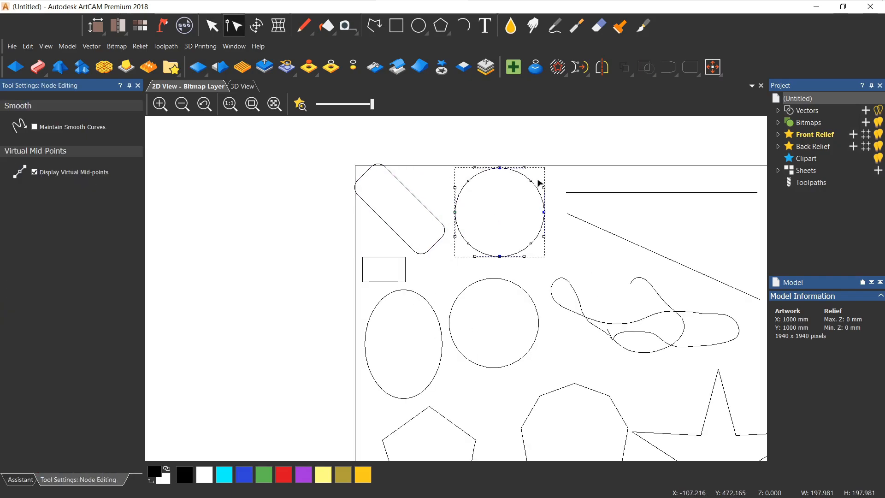
{"action": "left_click", "coordinate": [414, 197]}
{"action": "left_click", "coordinate": [504, 170]}
{"action": "left_click", "coordinate": [367, 171]}
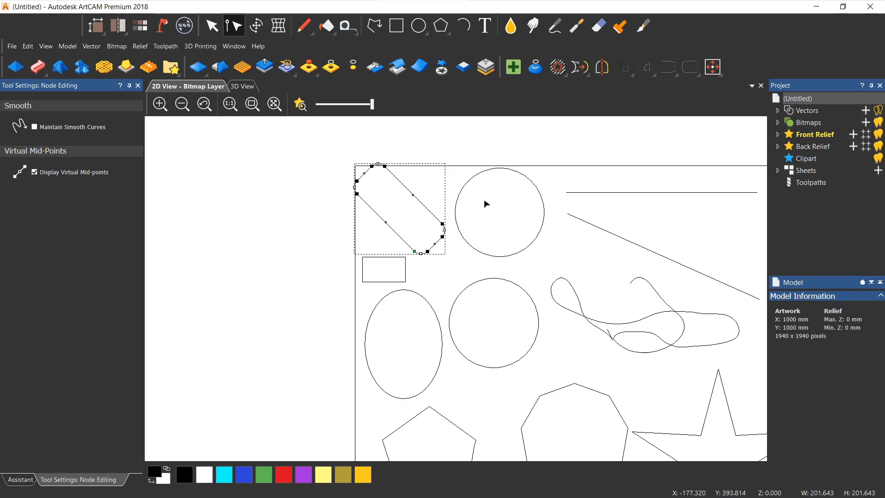
Step: Show the nodes of the small rectangle and the upper circle, then leave node editing
{"action": "left_click", "coordinate": [481, 173]}
{"action": "left_click", "coordinate": [436, 243]}
{"action": "left_click", "coordinate": [406, 268]}
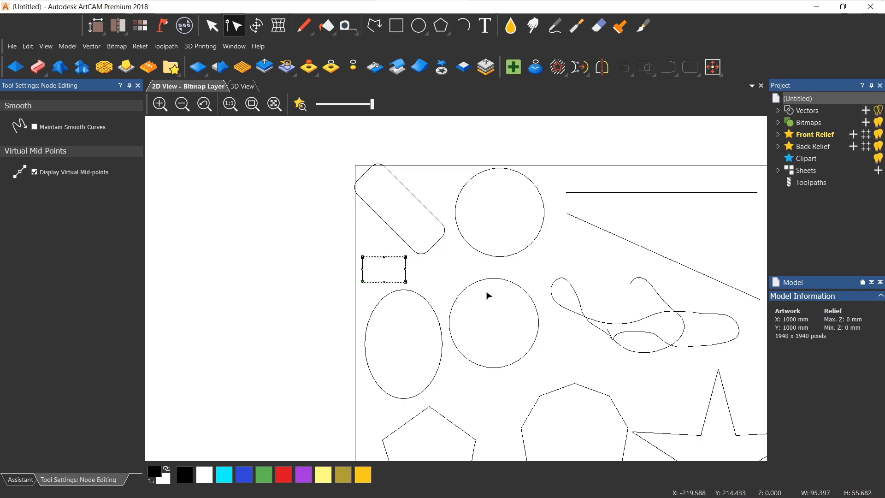
{"action": "left_click", "coordinate": [489, 279]}
{"action": "left_click", "coordinate": [516, 259]}
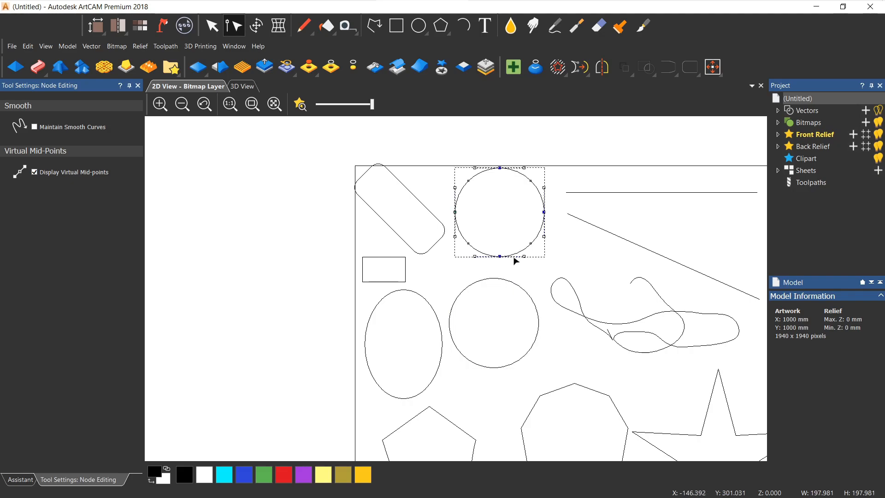
{"action": "left_click", "coordinate": [531, 274]}
{"action": "key", "text": "Escape"}
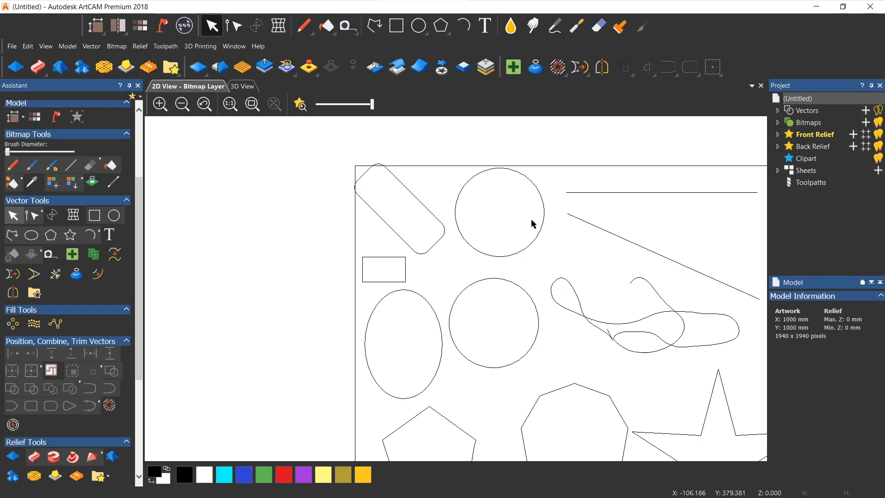
Step: Select the upper circle and use Transform to set its height to 400 mm
{"action": "scroll", "coordinate": [539, 231], "scroll_direction": "down", "scroll_amount": 1}
{"action": "scroll", "coordinate": [540, 345], "scroll_direction": "up", "scroll_amount": 1}
{"action": "scroll", "coordinate": [537, 354], "scroll_direction": "down", "scroll_amount": 1}
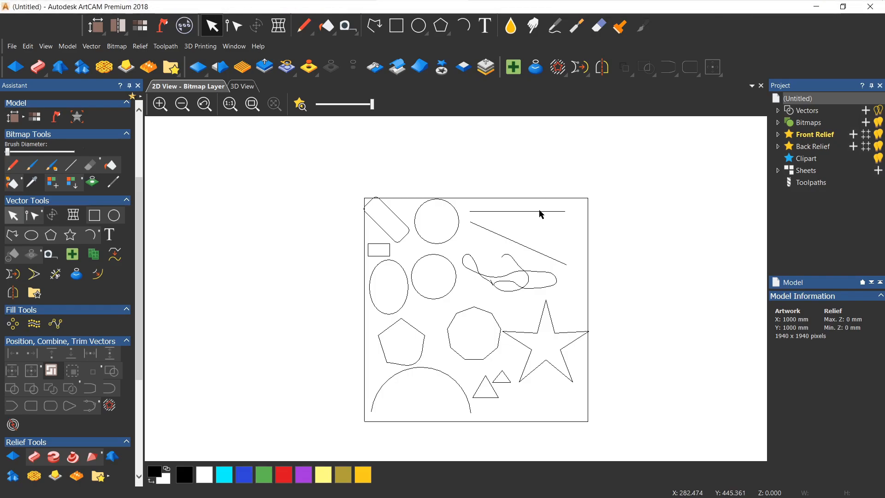
{"action": "left_click", "coordinate": [458, 228]}
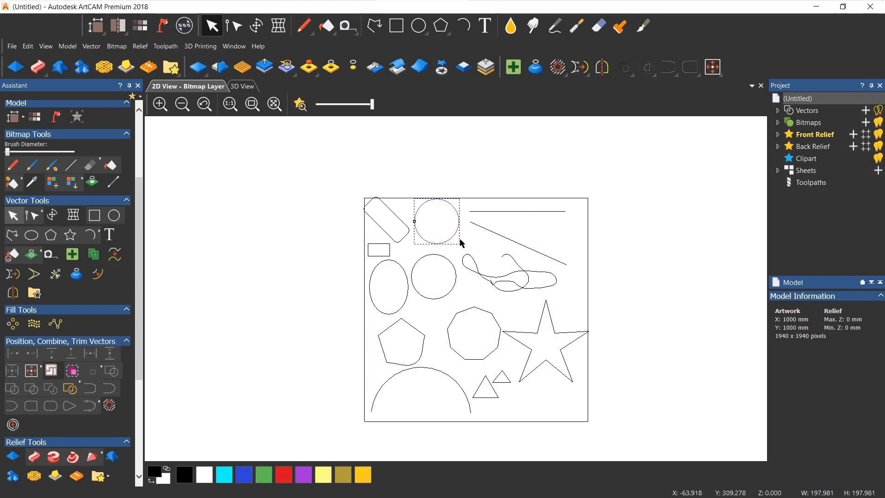
{"action": "left_click", "coordinate": [48, 219]}
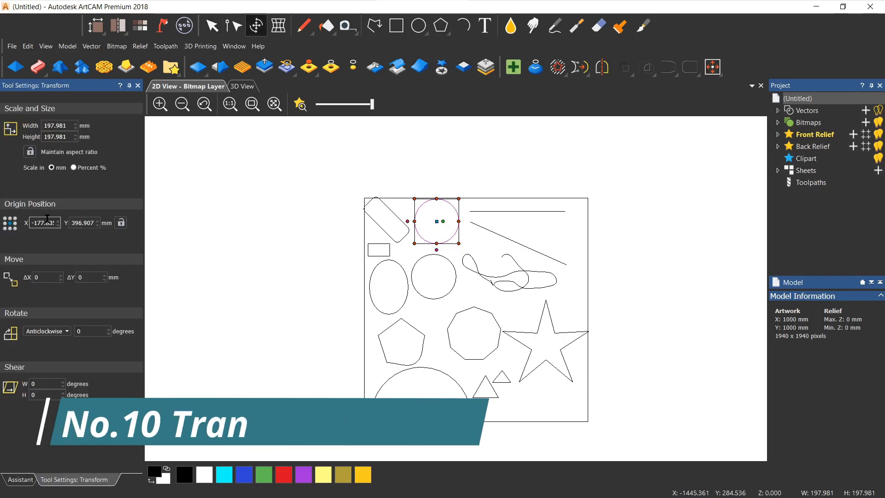
{"action": "left_click", "coordinate": [70, 137]}
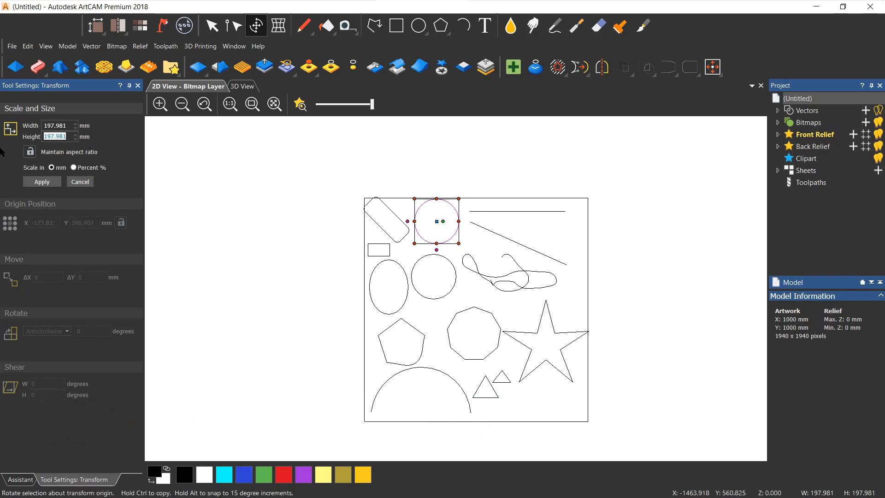
{"action": "type", "text": "400"}
{"action": "left_click", "coordinate": [42, 182]}
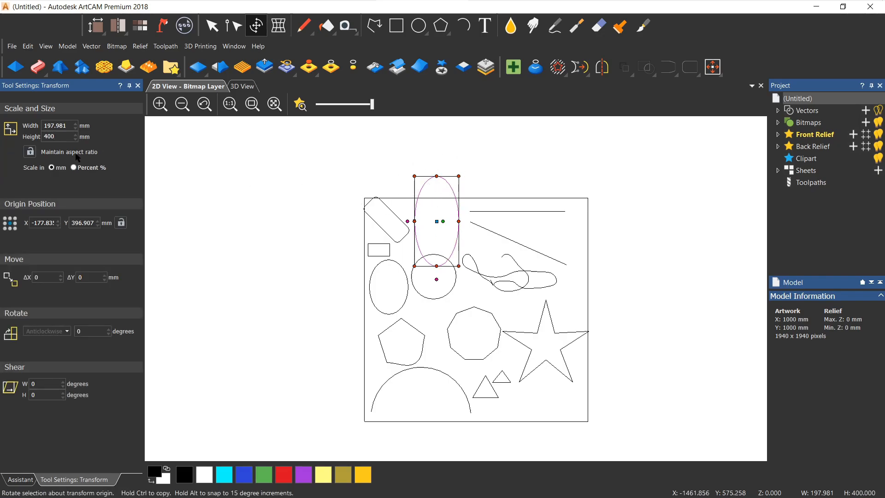
Step: Set the transformed circle's width and height to 500 mm each
{"action": "left_click", "coordinate": [70, 125]}
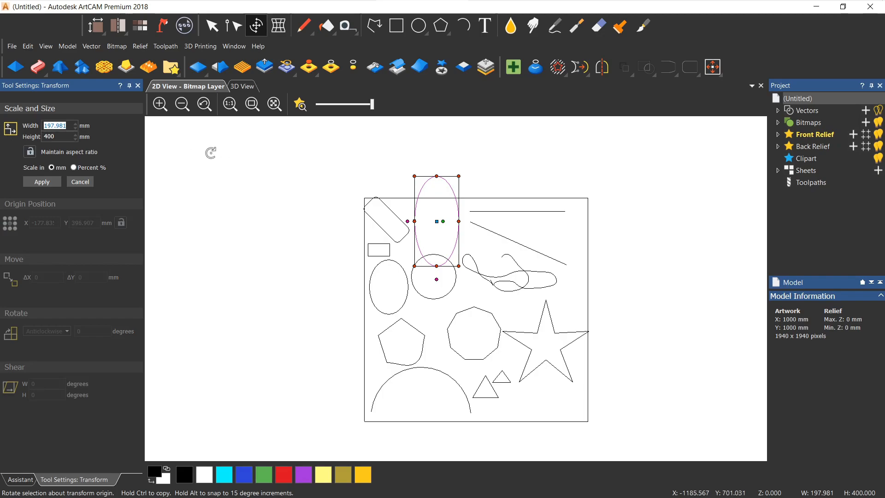
{"action": "type", "text": "500"}
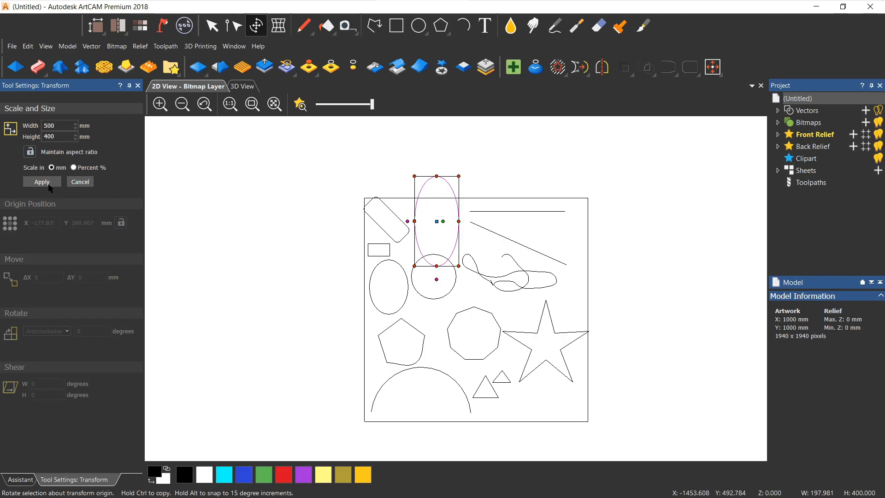
{"action": "left_click", "coordinate": [41, 182]}
{"action": "key", "text": "Tab"}
{"action": "type", "text": "50"}
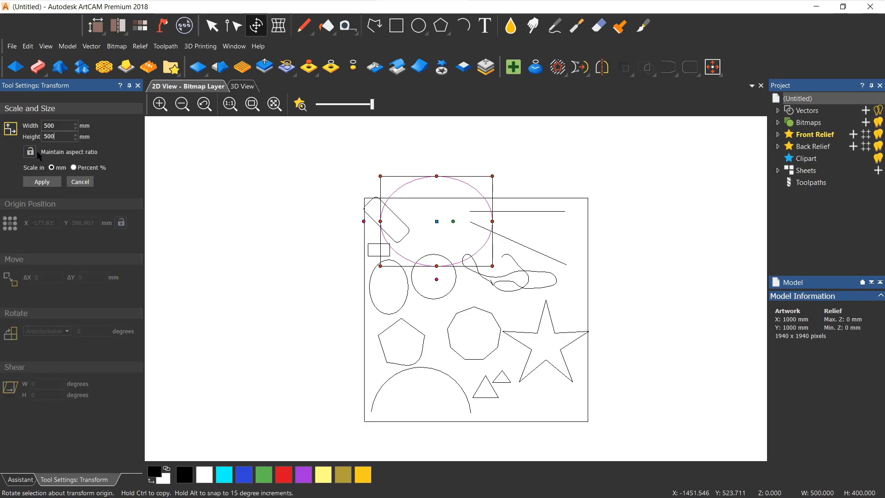
{"action": "type", "text": "0"}
{"action": "left_click", "coordinate": [42, 182]}
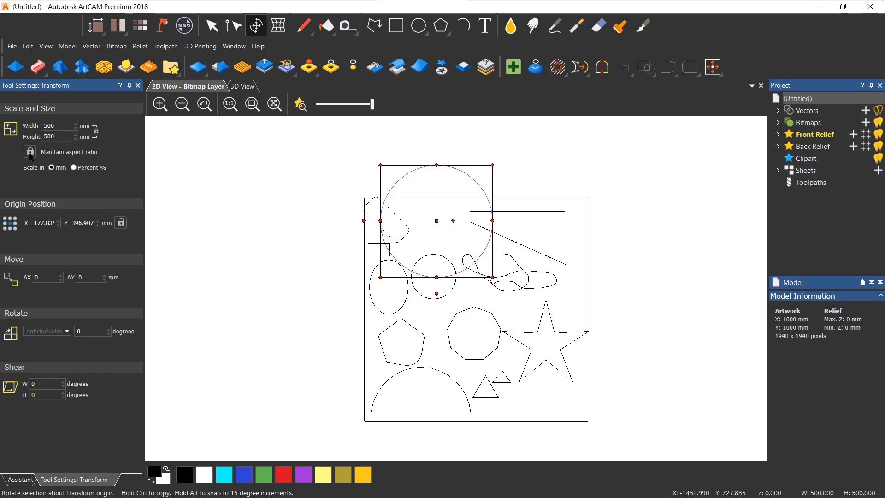
Step: Lock the aspect ratio and try proportional sizes of 700 mm and 500 mm for the upper circle
{"action": "left_click", "coordinate": [30, 152]}
{"action": "left_click", "coordinate": [67, 135]}
{"action": "type", "text": "700"}
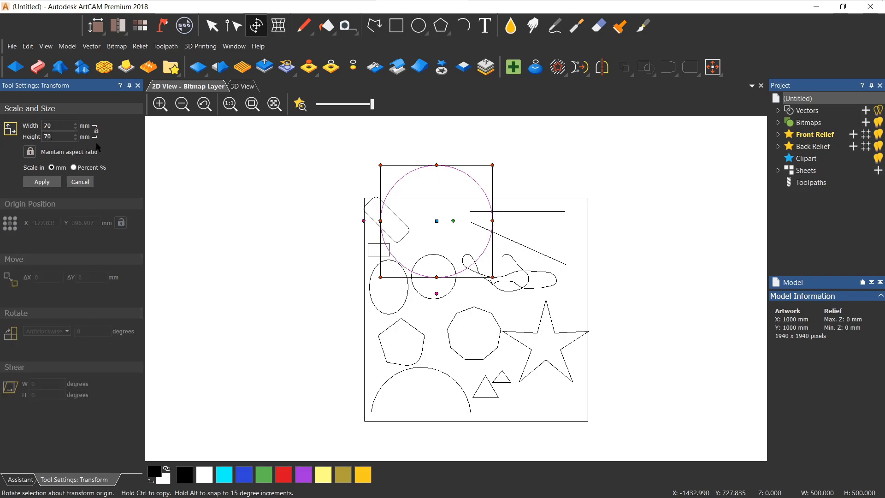
{"action": "key", "text": "Tab"}
{"action": "key", "text": "Tab"}
{"action": "key", "text": "Tab"}
{"action": "type", "text": "500"}
{"action": "key", "text": "Tab"}
Step: Resize the upper circle to 200 x 200 mm and leave the Transform tool
{"action": "left_click", "coordinate": [69, 139]}
{"action": "key", "text": "Tab"}
{"action": "type", "text": "200"}
{"action": "key", "text": "Return"}
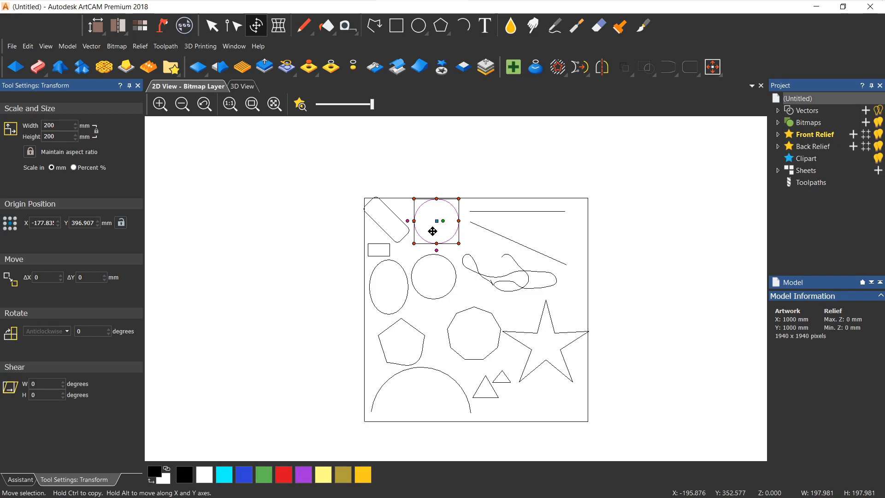
{"action": "key", "text": "Escape"}
Step: Scale the ellipse proportionally to a height of 100 mm with Transform
{"action": "left_click", "coordinate": [401, 266]}
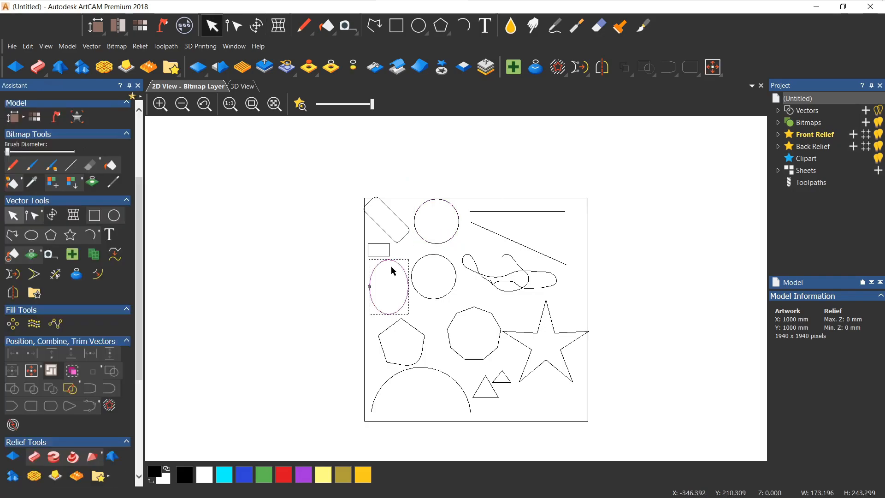
{"action": "left_click", "coordinate": [52, 215]}
{"action": "left_click_drag", "start_coordinate": [67, 138], "coordinate": [21, 131]}
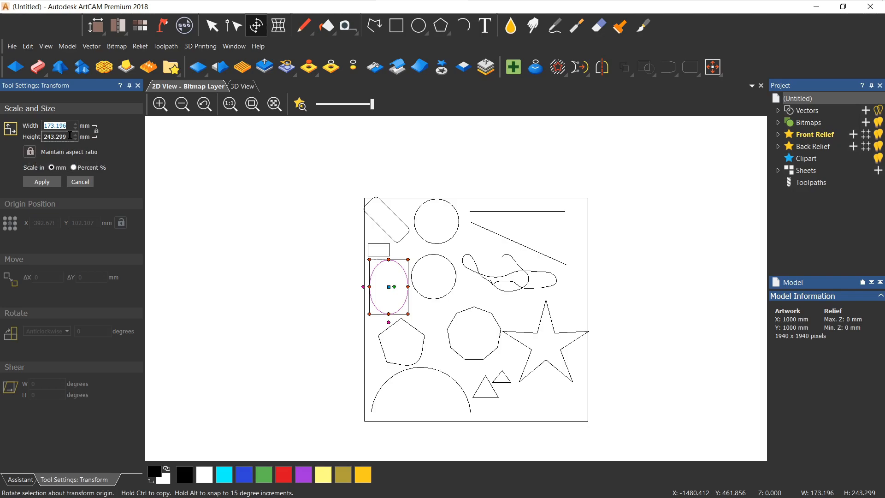
{"action": "key", "text": "Tab"}
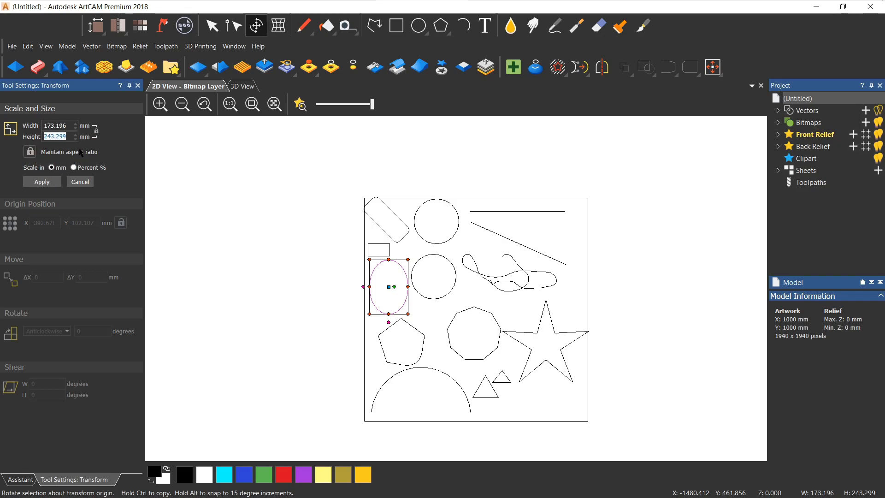
{"action": "type", "text": "100"}
{"action": "double_click", "coordinate": [66, 138]}
{"action": "left_click", "coordinate": [36, 184]}
Step: Move the scaled ellipse up between the small rectangle and the lower circle, then deselect it
{"action": "right_click", "coordinate": [376, 287]}
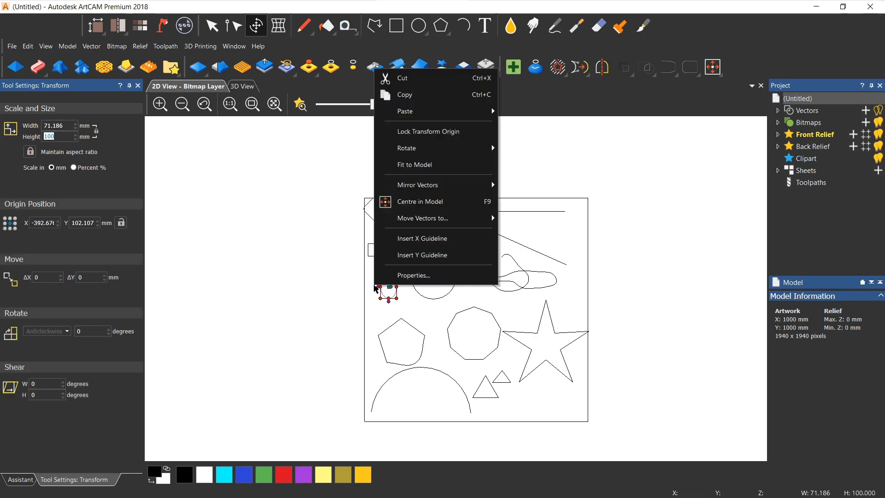
{"action": "left_click", "coordinate": [419, 303]}
{"action": "left_click", "coordinate": [394, 279]}
{"action": "left_click_drag", "start_coordinate": [394, 279], "coordinate": [413, 248]}
{"action": "left_click", "coordinate": [428, 273]}
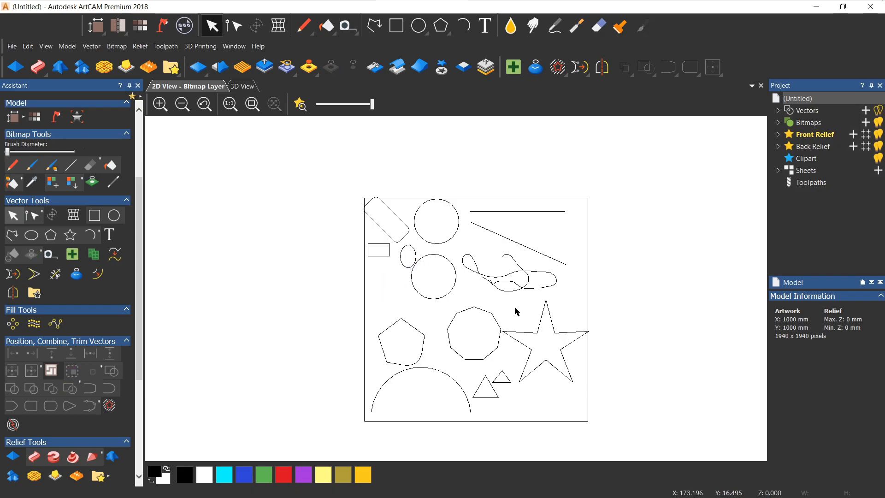
Step: Window-select all the vectors, show their nodes in node editing and switch to the 3D view
{"action": "left_click_drag", "start_coordinate": [329, 145], "coordinate": [599, 423]}
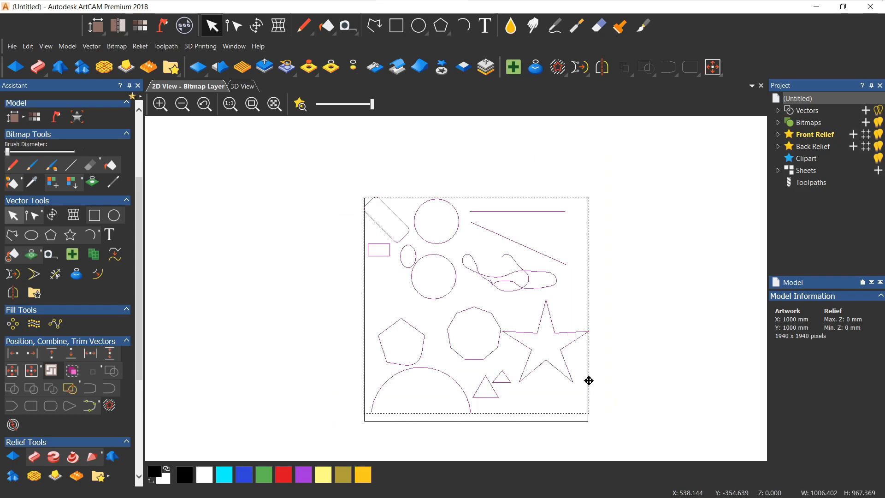
{"action": "key", "text": "n"}
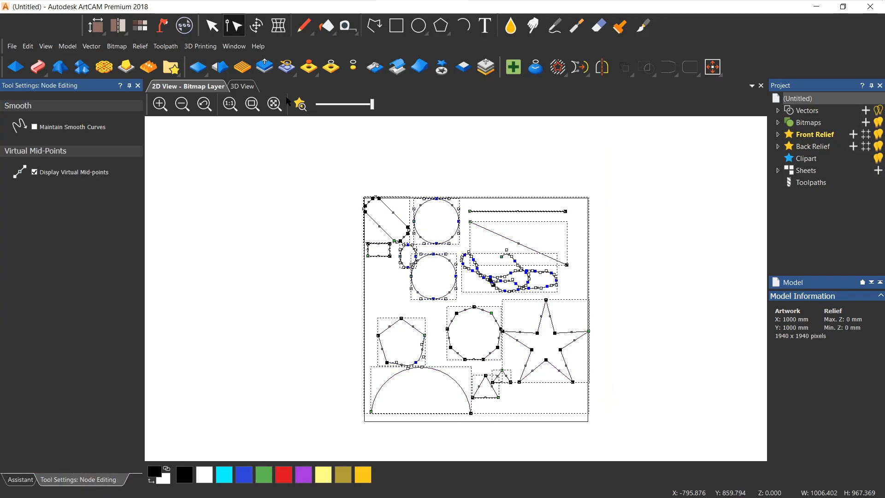
{"action": "key", "text": "F3"}
{"action": "left_click", "coordinate": [436, 110]}
{"action": "scroll", "coordinate": [490, 302], "scroll_direction": "up", "scroll_amount": 3}
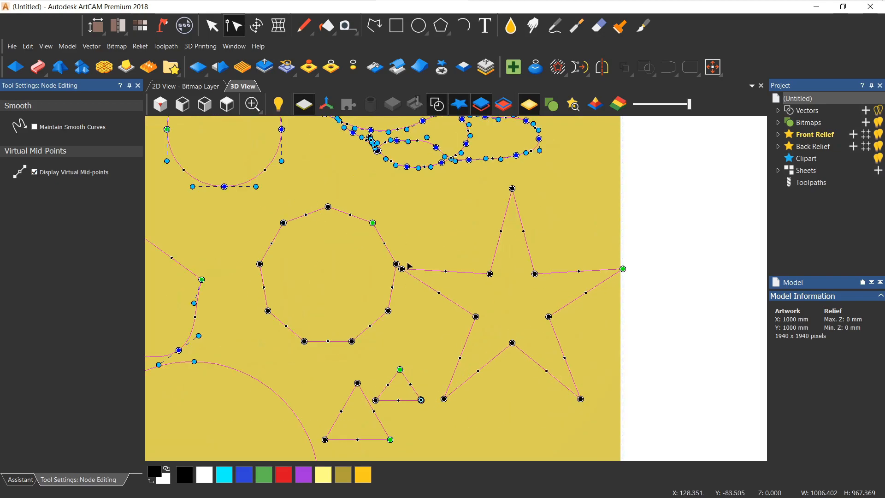
Step: Examine the nodes of the polygons, circles, freehand curve and rotated rounded rectangle in the 3D view
{"action": "scroll", "coordinate": [361, 241], "scroll_direction": "down", "scroll_amount": 2}
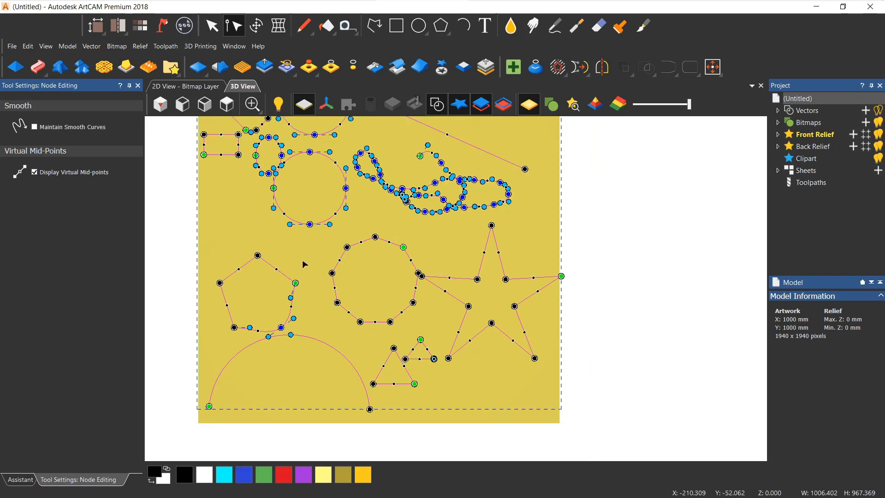
{"action": "scroll", "coordinate": [304, 265], "scroll_direction": "up", "scroll_amount": 1}
{"action": "scroll", "coordinate": [250, 269], "scroll_direction": "up", "scroll_amount": 2}
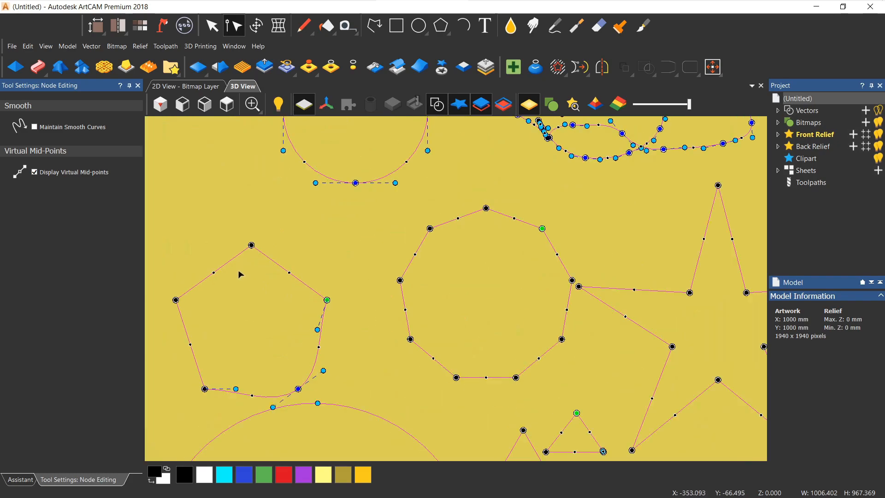
{"action": "scroll", "coordinate": [240, 274], "scroll_direction": "down", "scroll_amount": 1}
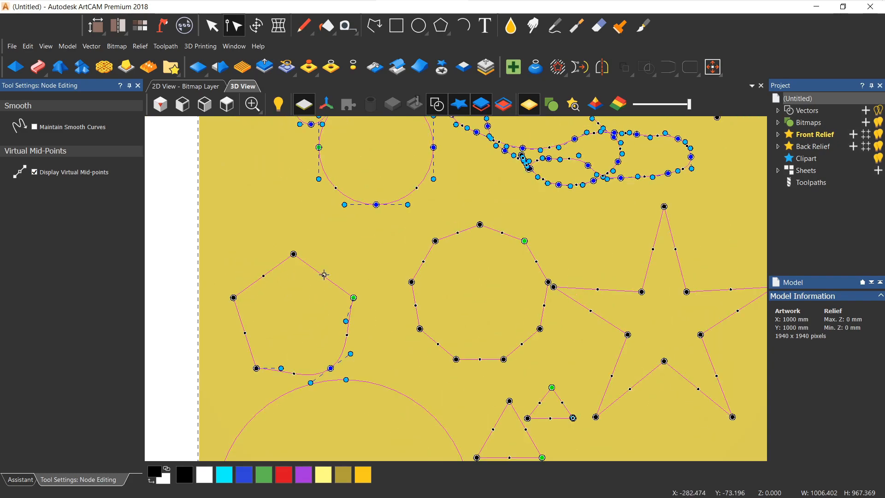
{"action": "scroll", "coordinate": [277, 323], "scroll_direction": "down", "scroll_amount": 3}
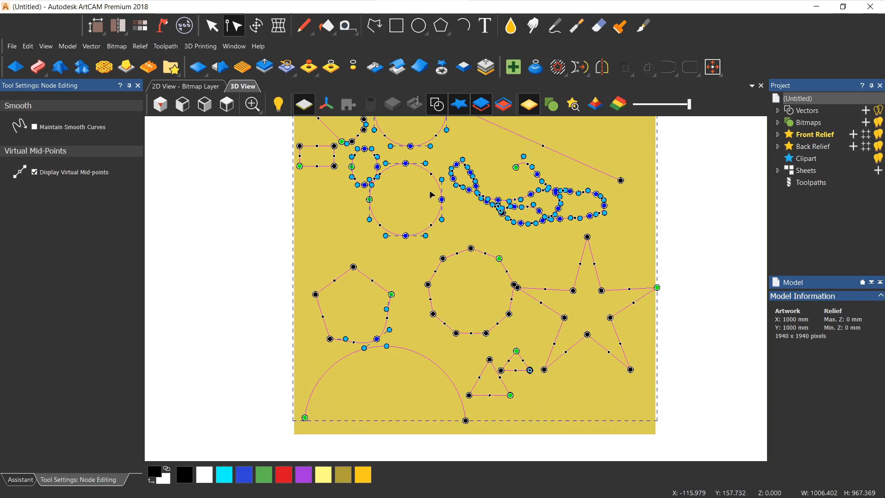
{"action": "scroll", "coordinate": [322, 277], "scroll_direction": "up", "scroll_amount": 1}
{"action": "scroll", "coordinate": [366, 228], "scroll_direction": "down", "scroll_amount": 2}
{"action": "scroll", "coordinate": [367, 227], "scroll_direction": "up", "scroll_amount": 5}
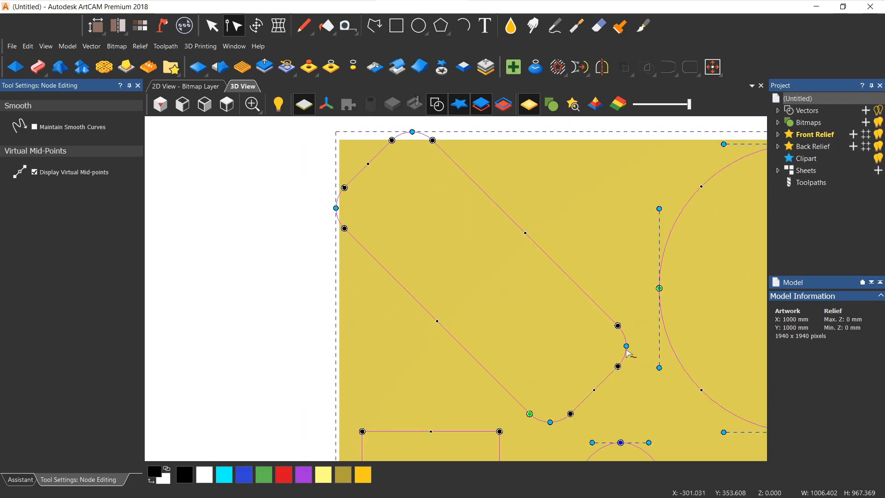
{"action": "scroll", "coordinate": [535, 349], "scroll_direction": "down", "scroll_amount": 2}
Step: Clear the selection, window-select all the vectors' nodes, and switch node editing off and on again
{"action": "left_click", "coordinate": [569, 287]}
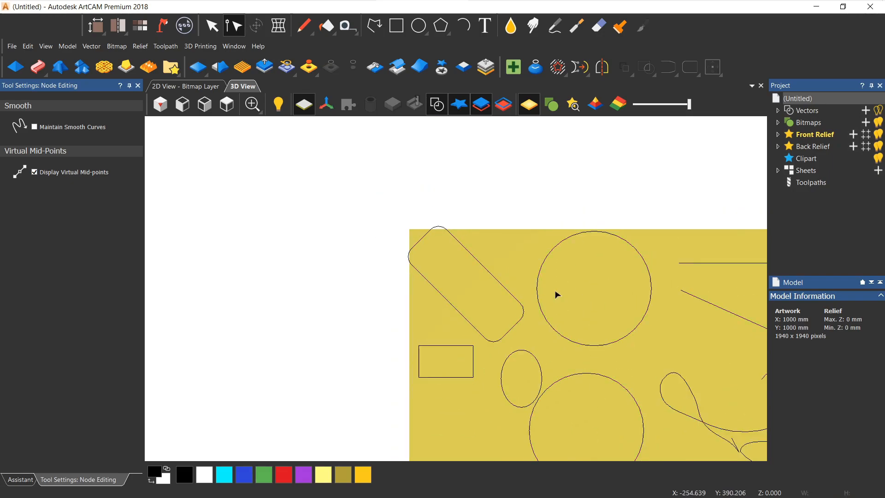
{"action": "scroll", "coordinate": [556, 320], "scroll_direction": "down", "scroll_amount": 4}
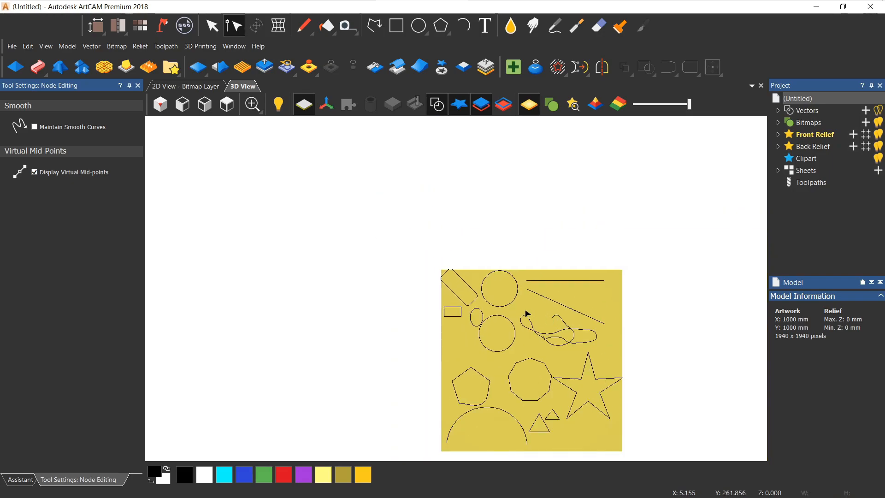
{"action": "left_click_drag", "start_coordinate": [417, 241], "coordinate": [634, 465]}
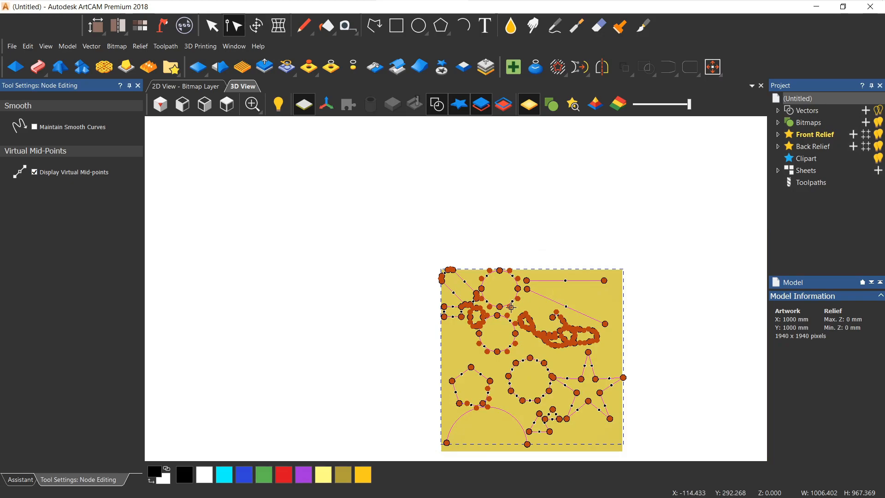
{"action": "key", "text": "n"}
{"action": "key", "text": "n"}
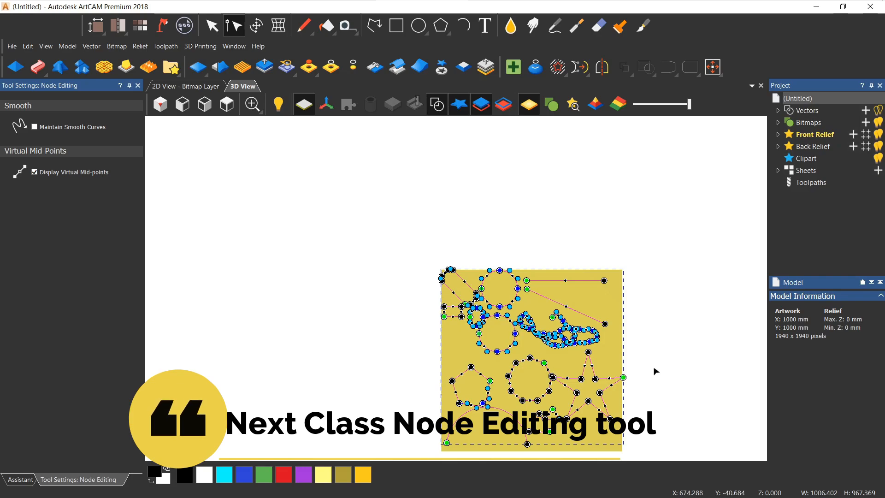
Step: Window-select every node of all the vectors again and leave node editing
{"action": "scroll", "coordinate": [533, 359], "scroll_direction": "up", "scroll_amount": 1}
{"action": "scroll", "coordinate": [532, 359], "scroll_direction": "down", "scroll_amount": 2}
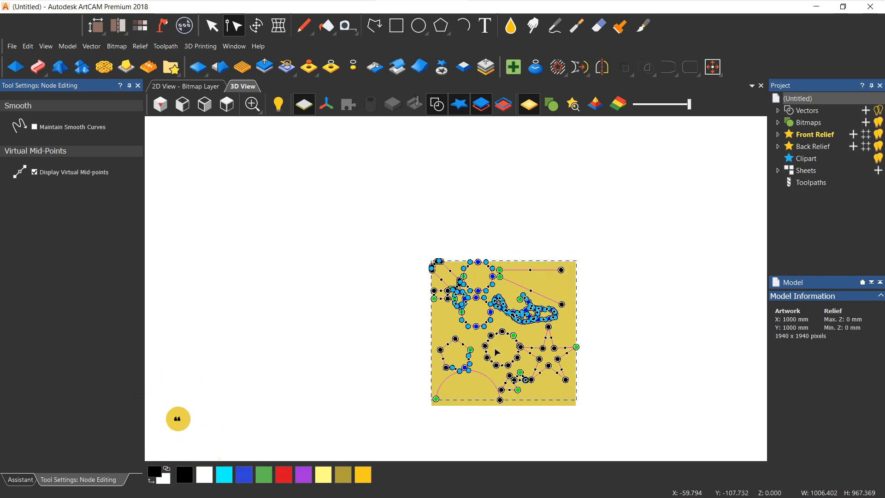
{"action": "left_click", "coordinate": [497, 353]}
{"action": "left_click_drag", "start_coordinate": [400, 243], "coordinate": [581, 420]}
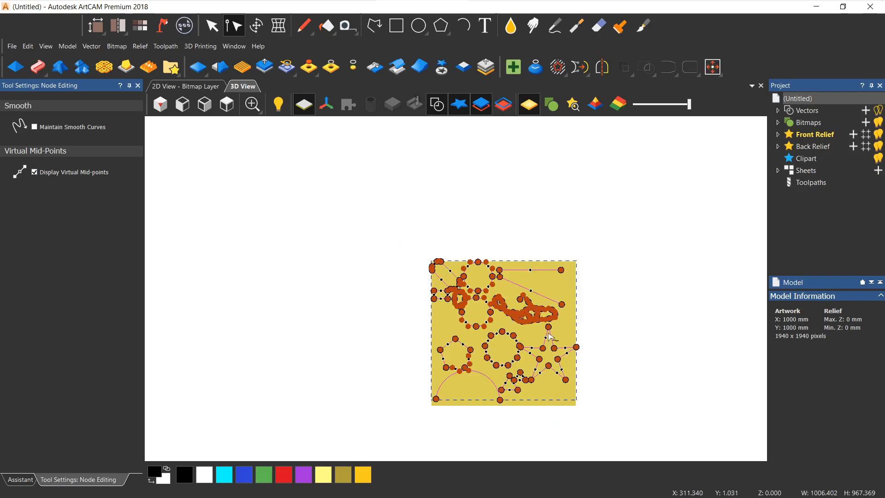
{"action": "key", "text": "n"}
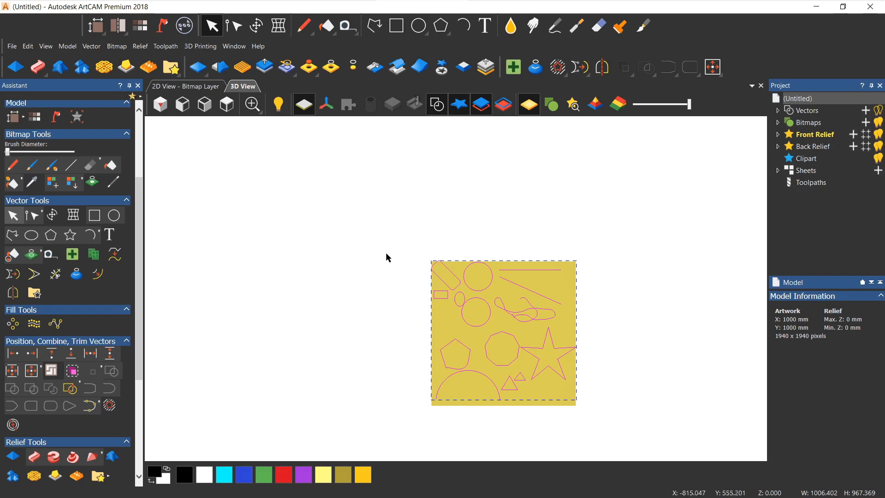
Step: Practise entering and leaving node editing with all the vectors selected
{"action": "key", "text": "n"}
{"action": "key", "text": "Escape"}
{"action": "key", "text": "n"}
{"action": "key", "text": "Escape"}
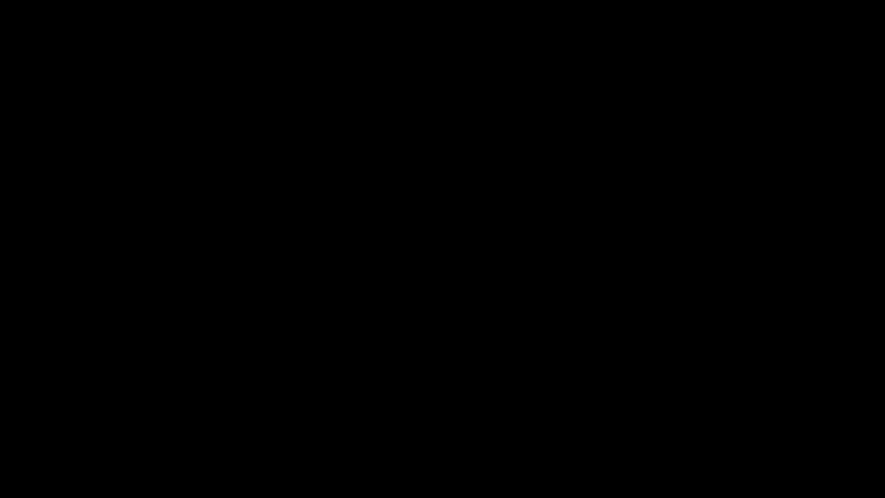